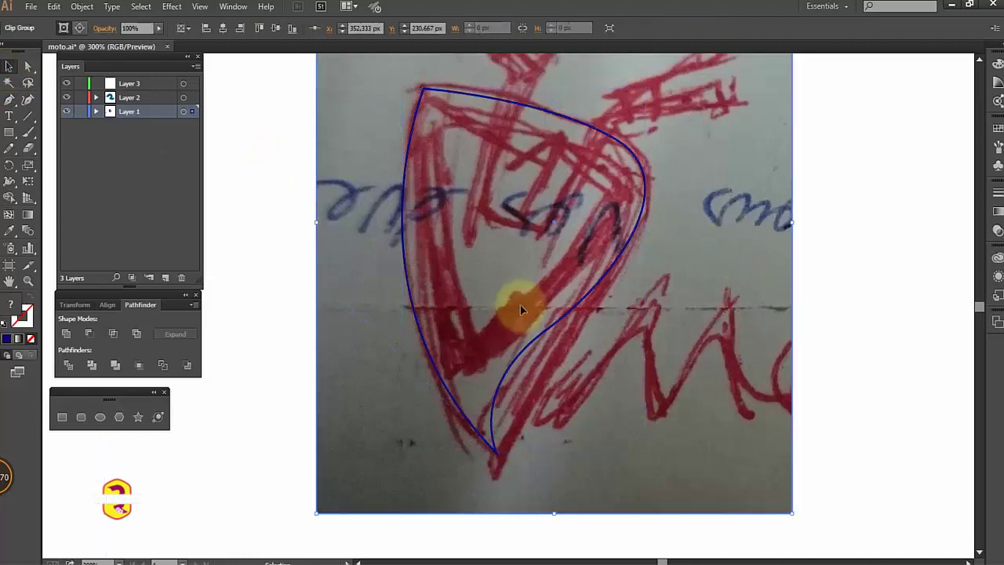
# Step: Trace the left handlebar stem of the sketch above the heart-shaped body as a closed curved path with the Pen tool
pyautogui.click(414, 309)
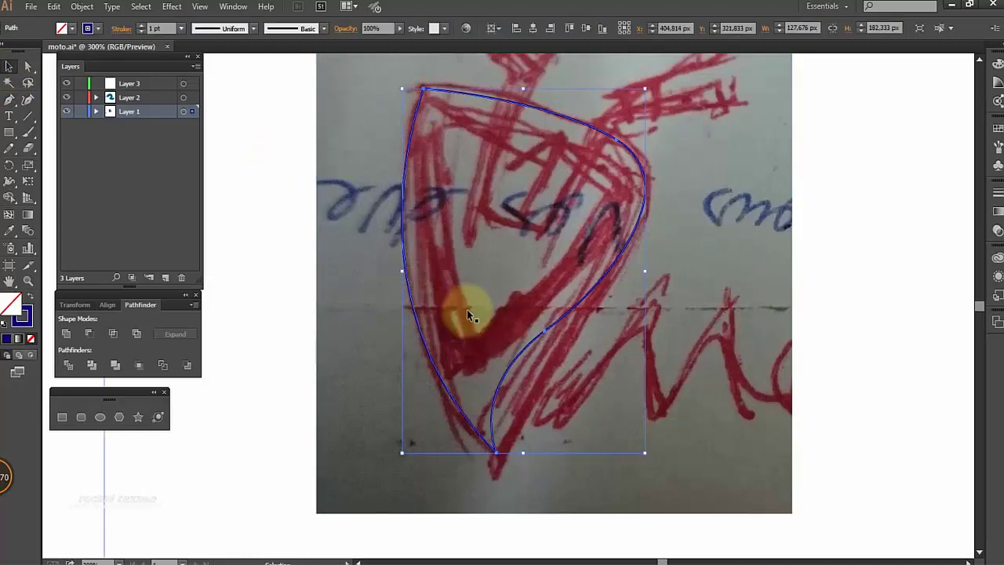
pyautogui.scroll(3, 468, 310)
pyautogui.click(539, 149)
pyautogui.click(9, 99)
pyautogui.scroll(1, 499, 339)
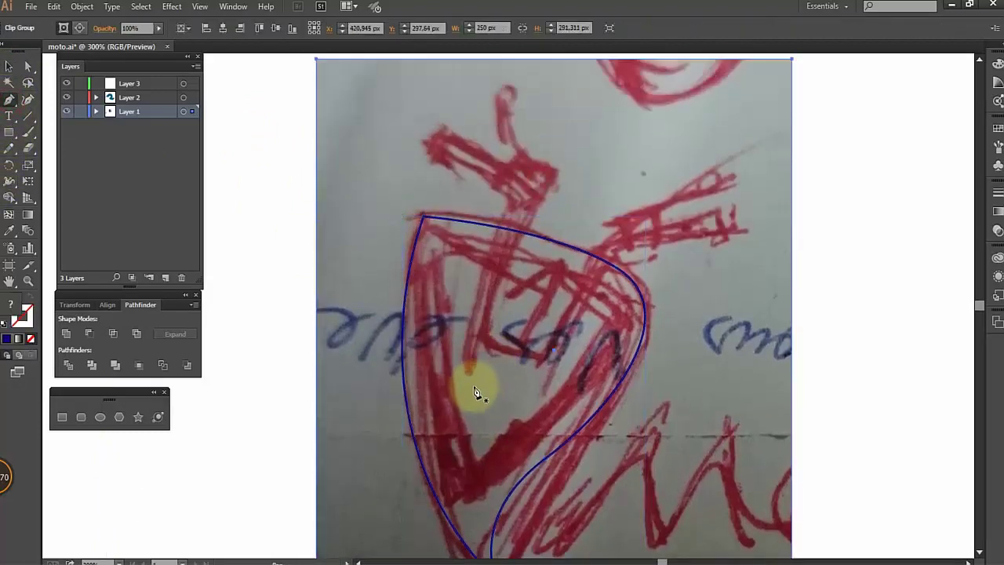
pyautogui.click(472, 379)
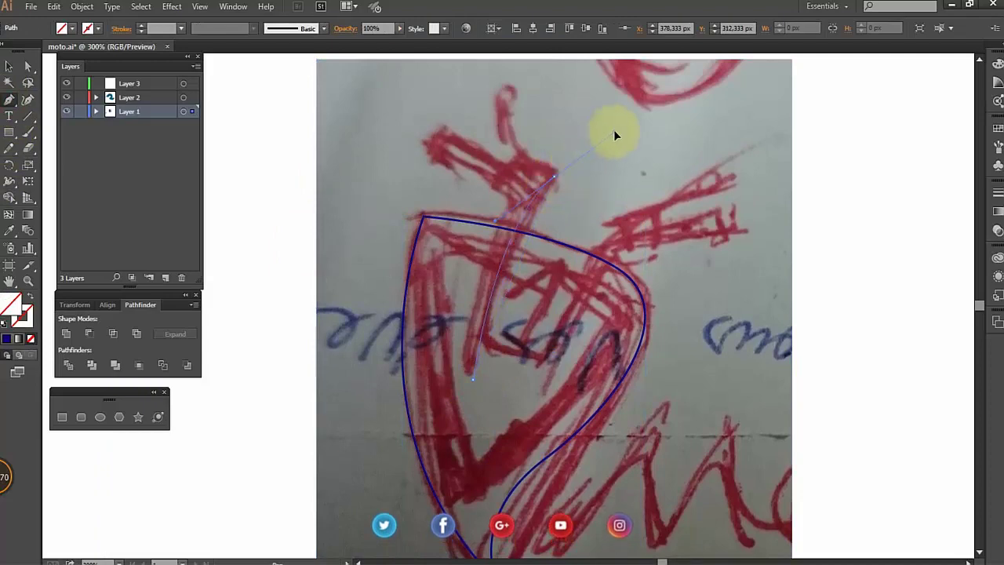
pyautogui.moveTo(614, 131); pyautogui.dragTo(614, 131)
pyautogui.click(554, 176)
pyautogui.moveTo(523, 159); pyautogui.dragTo(495, 246)
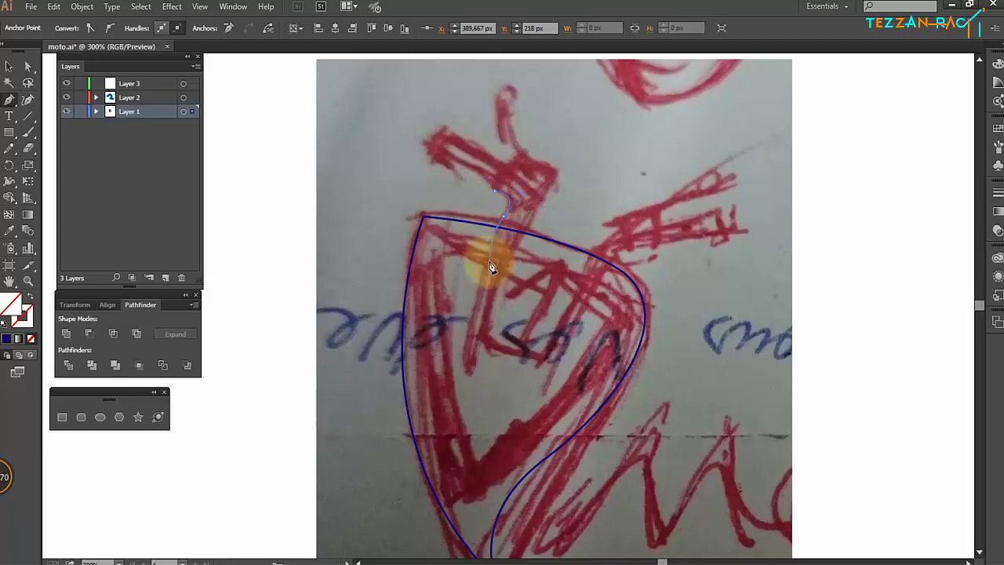
pyautogui.moveTo(472, 379); pyautogui.dragTo(477, 385)
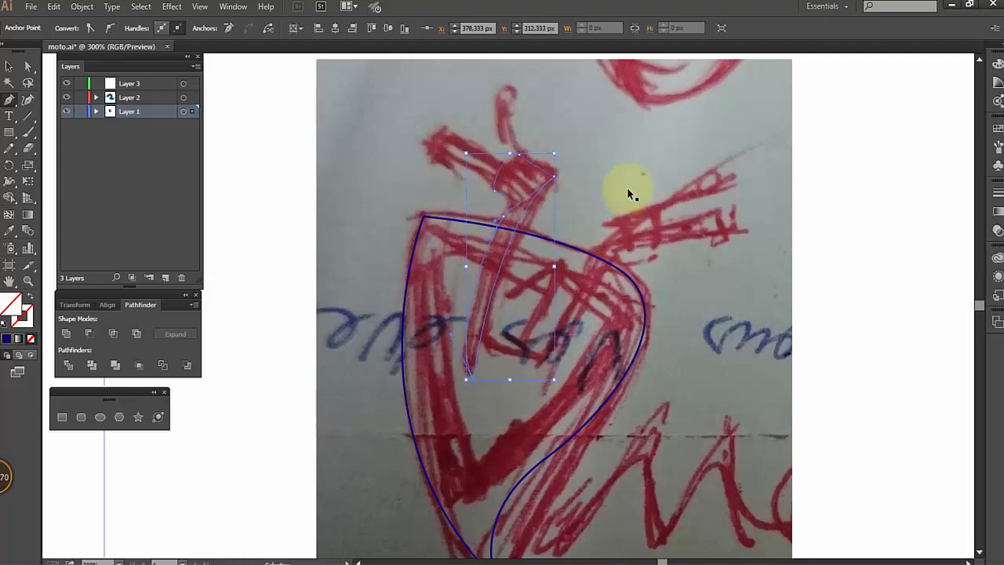
pyautogui.keyDown('ctrl'); pyautogui.click(504, 180); pyautogui.keyUp('ctrl')
# Step: Trace the slanted handlebar grip as a closed path overlapping the top of the stem
pyautogui.moveTo(446, 128); pyautogui.dragTo(517, 202)
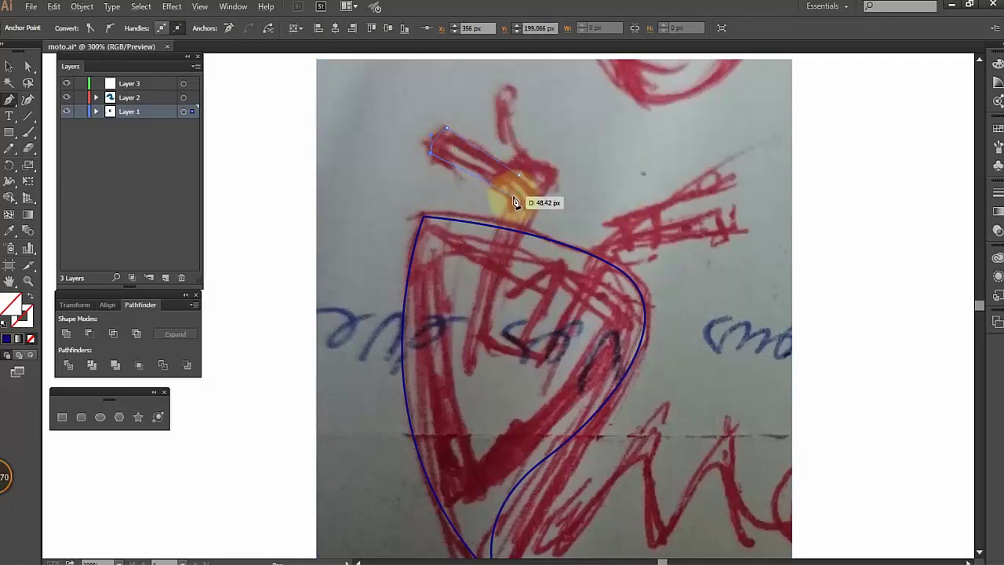
pyautogui.click(521, 203)
pyautogui.click(520, 174)
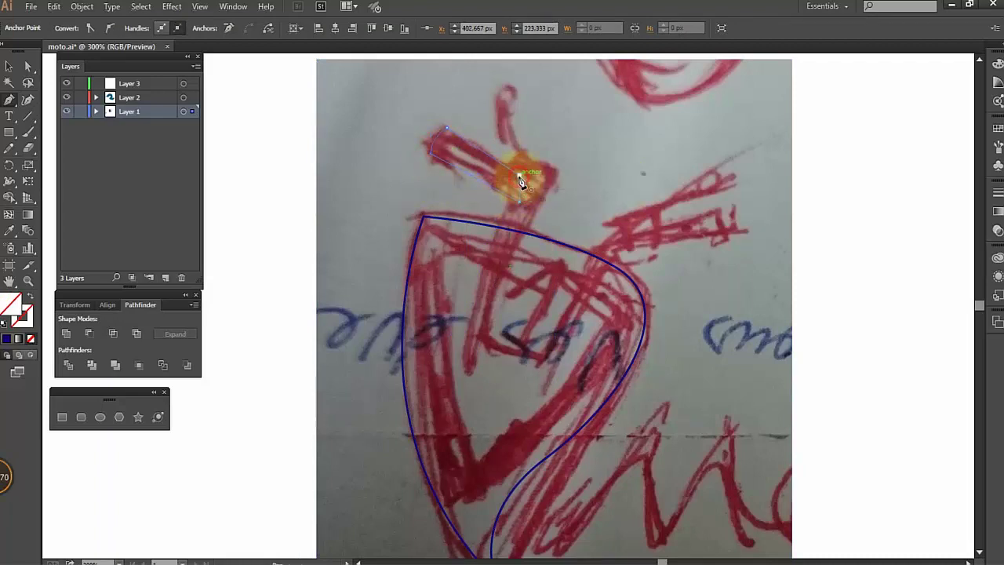
pyautogui.keyDown('ctrl'); pyautogui.click(600, 169); pyautogui.keyUp('ctrl')
# Step: Trace the thin curved mirror stalk rising from the handlebar and draw a small circle at its upper end
pyautogui.scroll(3, 525, 253)
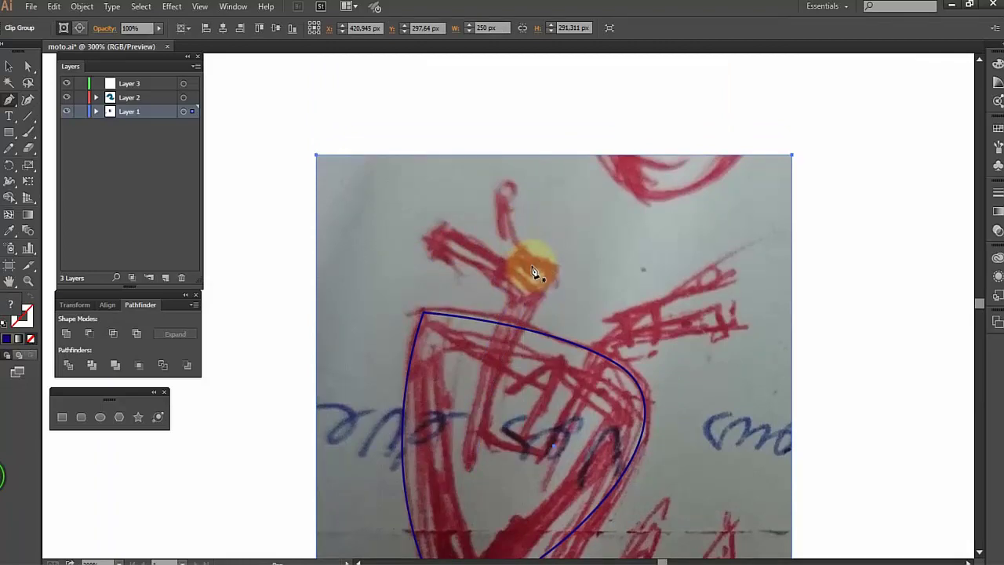
pyautogui.moveTo(503, 201); pyautogui.dragTo(520, 157)
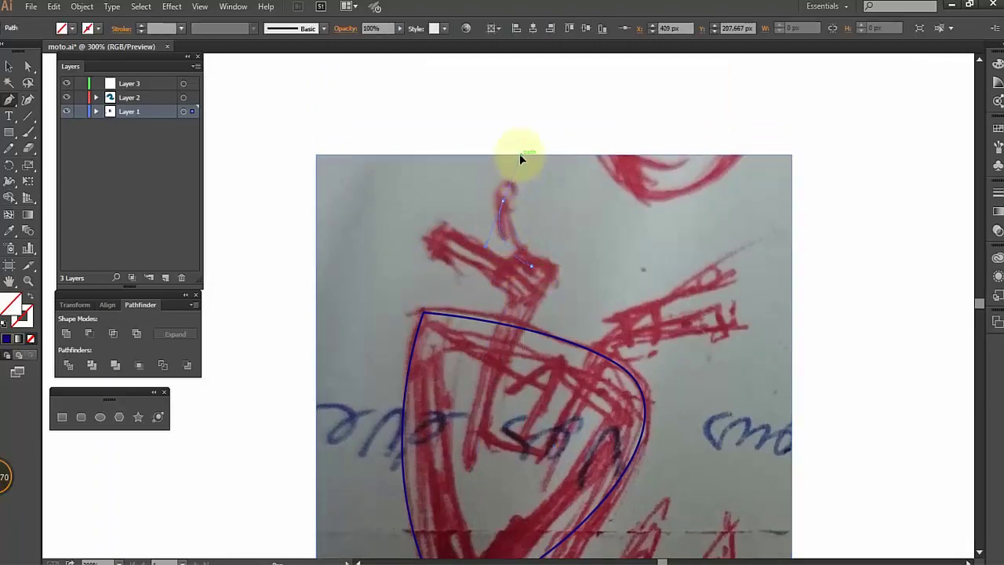
pyautogui.click(504, 204)
pyautogui.moveTo(510, 208); pyautogui.dragTo(536, 268)
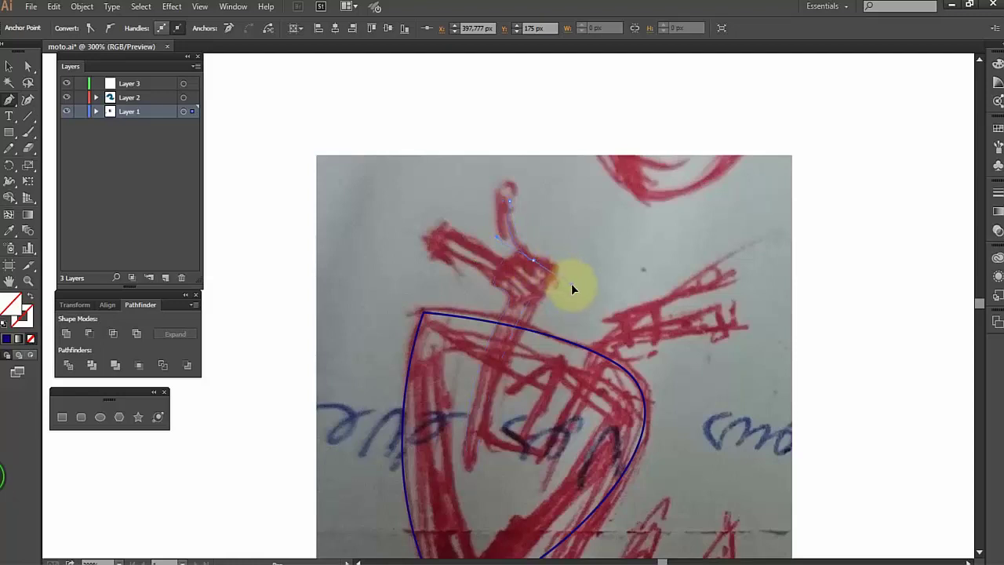
pyautogui.moveTo(531, 265)
pyautogui.mouseDown()
pyautogui.moveTo(547, 277)
pyautogui.moveTo(533, 271)
pyautogui.mouseUp()
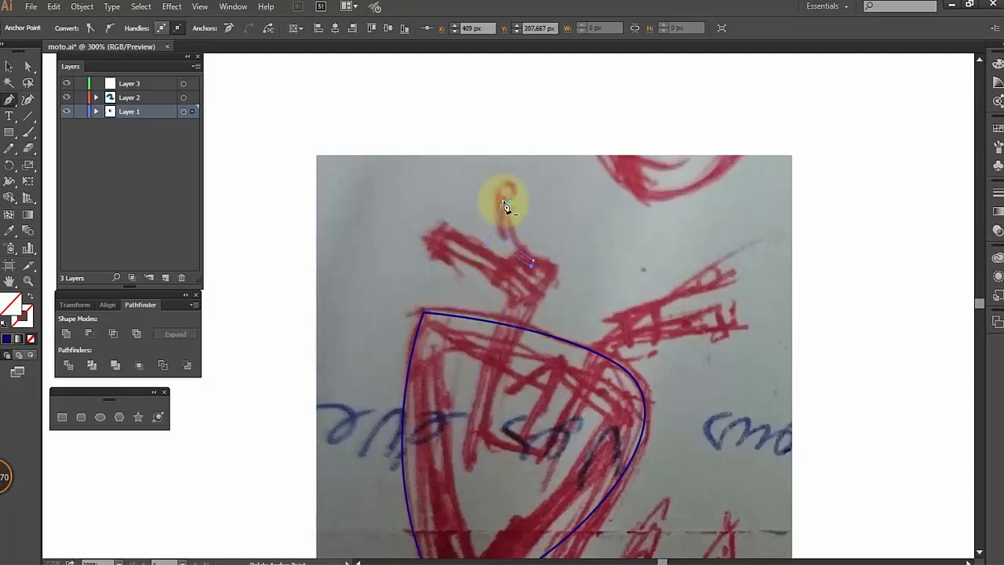
pyautogui.click(99, 417)
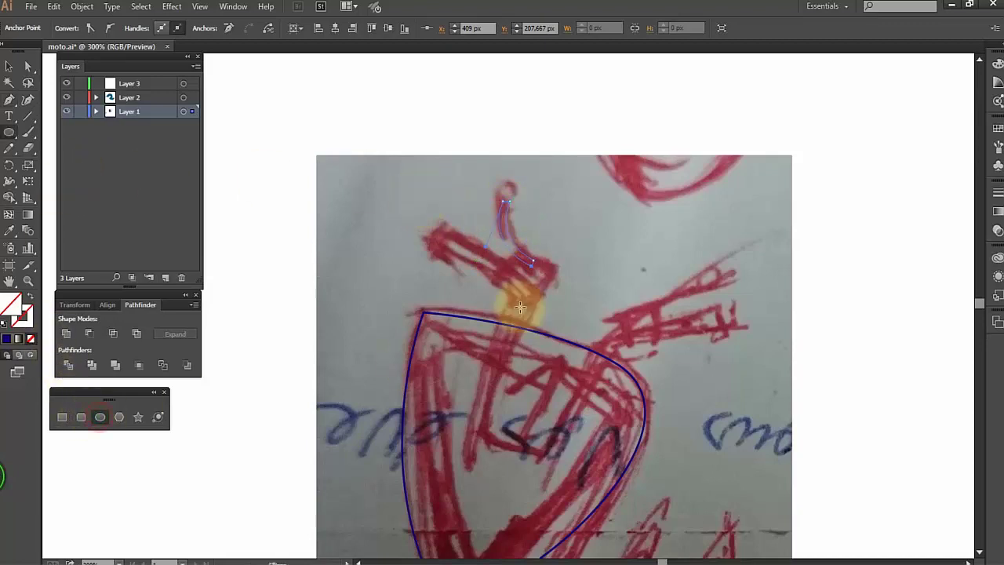
pyautogui.moveTo(494, 186)
pyautogui.mouseDown()
pyautogui.moveTo(602, 297)
pyautogui.moveTo(557, 286)
pyautogui.mouseUp()
# Step: Lock the sketch photo so that only the traced paths can be selected
pyautogui.click(8, 66)
pyautogui.click(458, 189)
pyautogui.hotkey('ctrl', 'z')
pyautogui.hotkey('ctrl', '2')
pyautogui.click(141, 26)
pyautogui.click(630, 253)
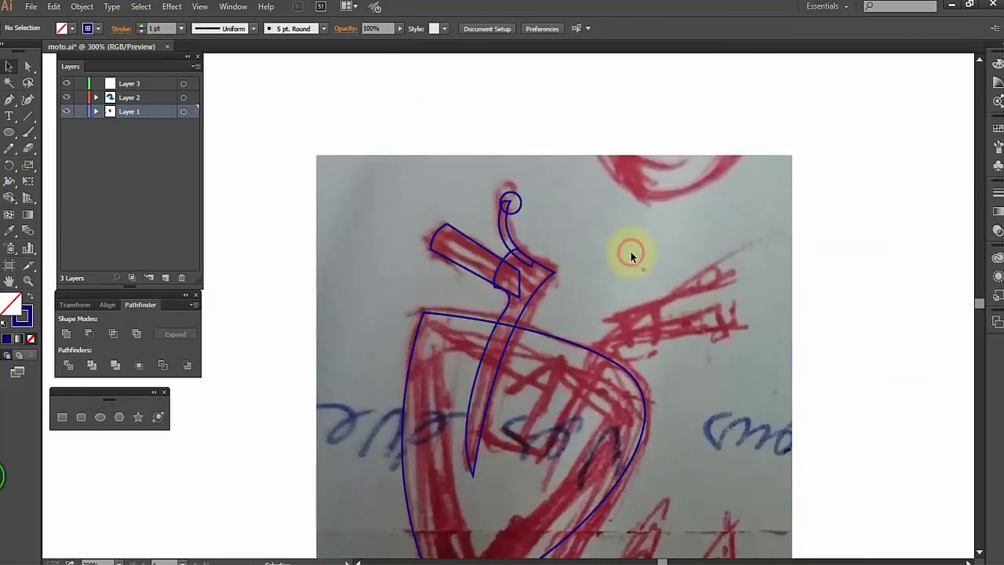
# Step: Select the stem, grip, stalk and circle and swap their fill and stroke to make them solid dark blue
pyautogui.scroll(4, 524, 208)
pyautogui.moveTo(503, 178); pyautogui.dragTo(505, 189)
pyautogui.scroll(-4, 578, 251)
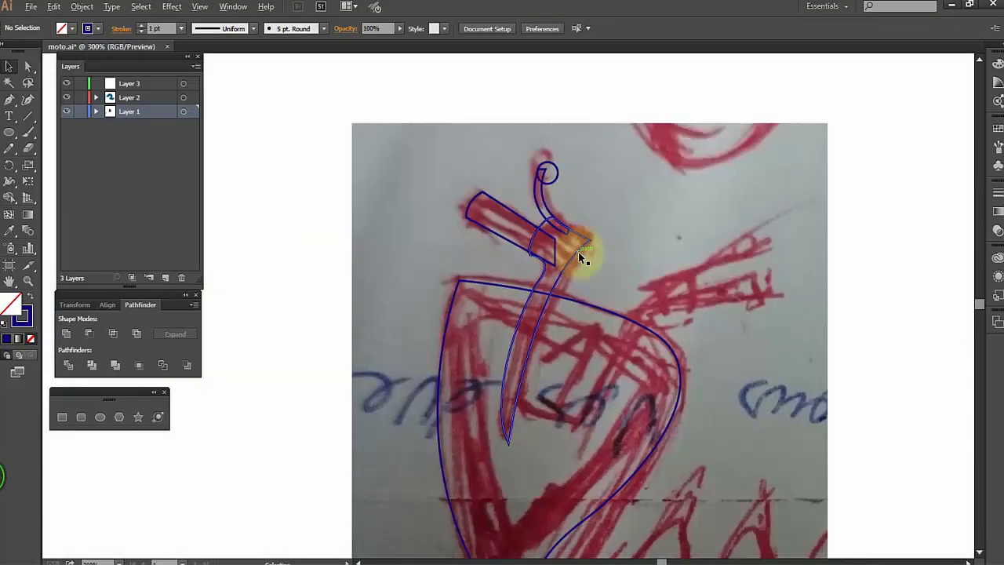
pyautogui.click(9, 100)
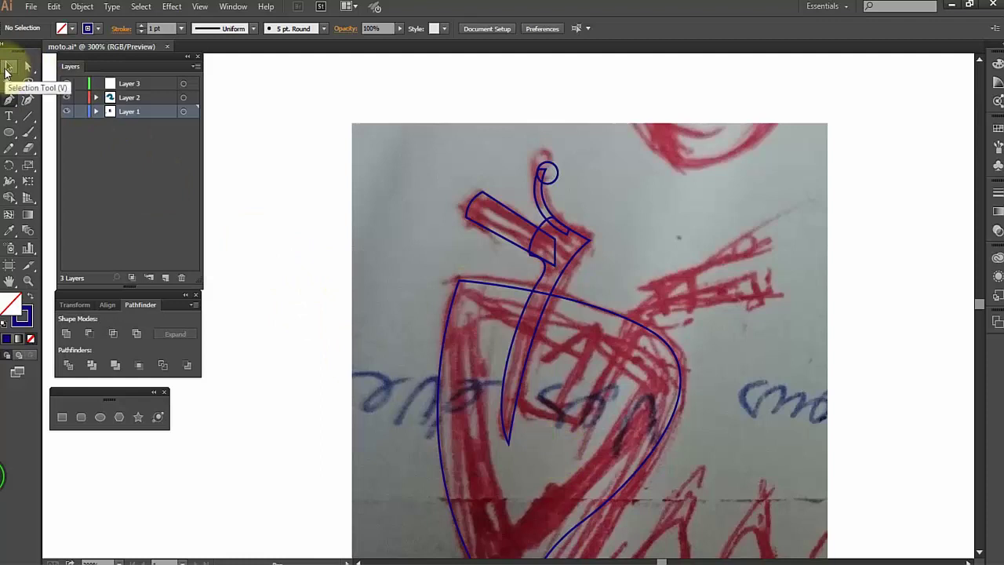
pyautogui.click(7, 69)
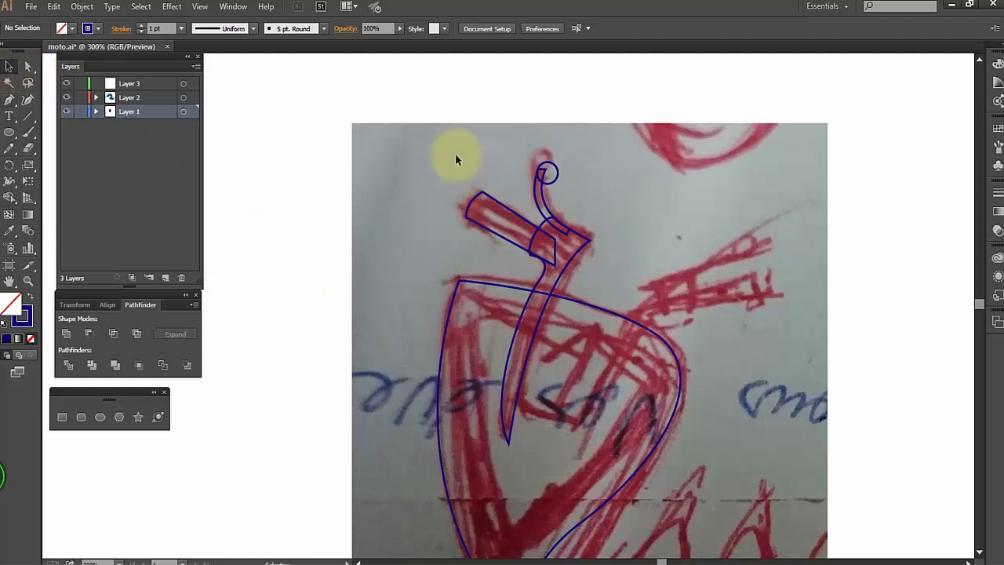
pyautogui.moveTo(455, 153); pyautogui.dragTo(611, 261)
pyautogui.click(29, 298)
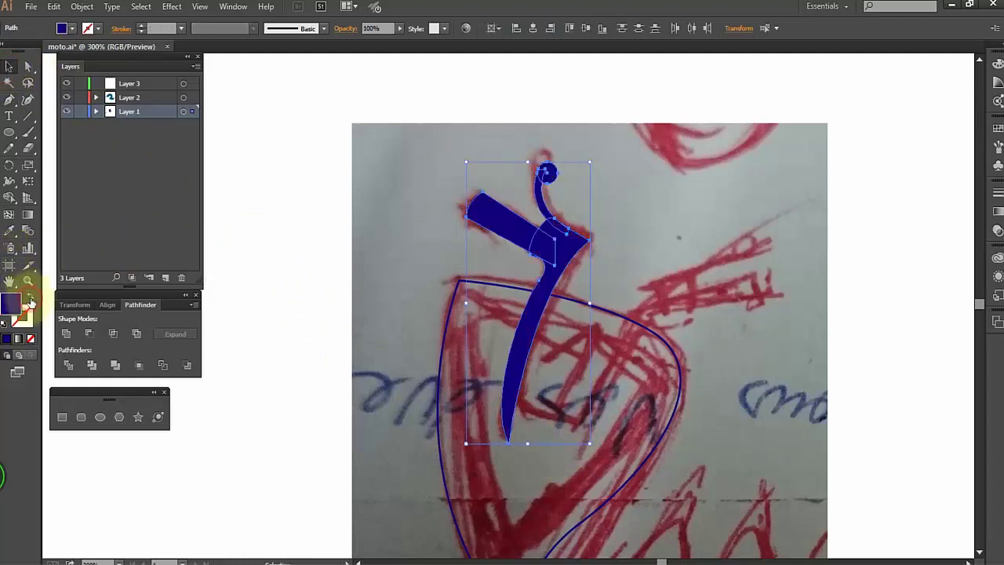
# Step: Merge the overlapping stem, grip, stalk and circle into one shape with Pathfinder Unite
pyautogui.click(623, 236)
pyautogui.hotkey('ctrl', '-')
pyautogui.scroll(1, 624, 238)
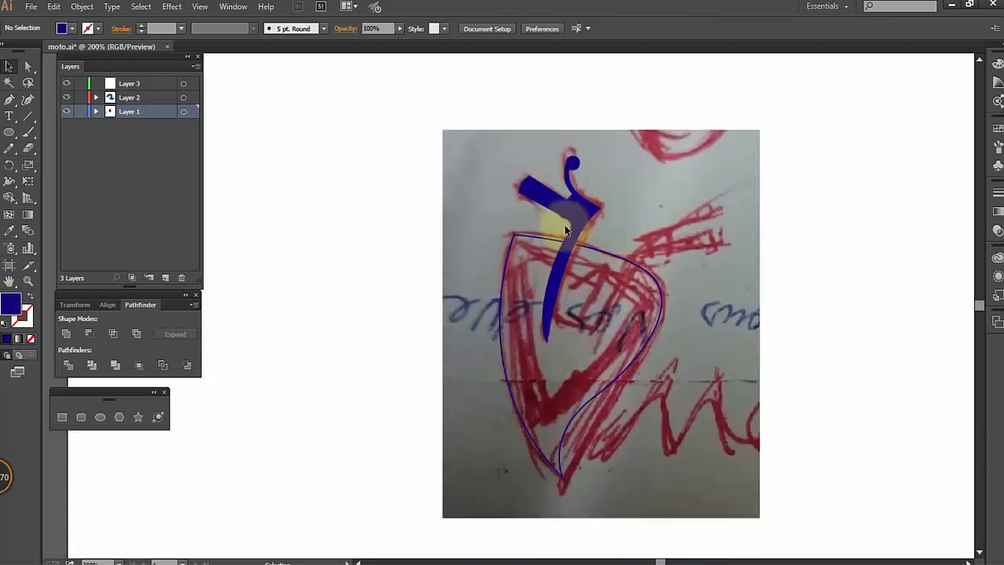
pyautogui.scroll(4, 564, 223)
pyautogui.moveTo(562, 231); pyautogui.dragTo(565, 237)
pyautogui.click(314, 240)
pyautogui.scroll(-2, 537, 259)
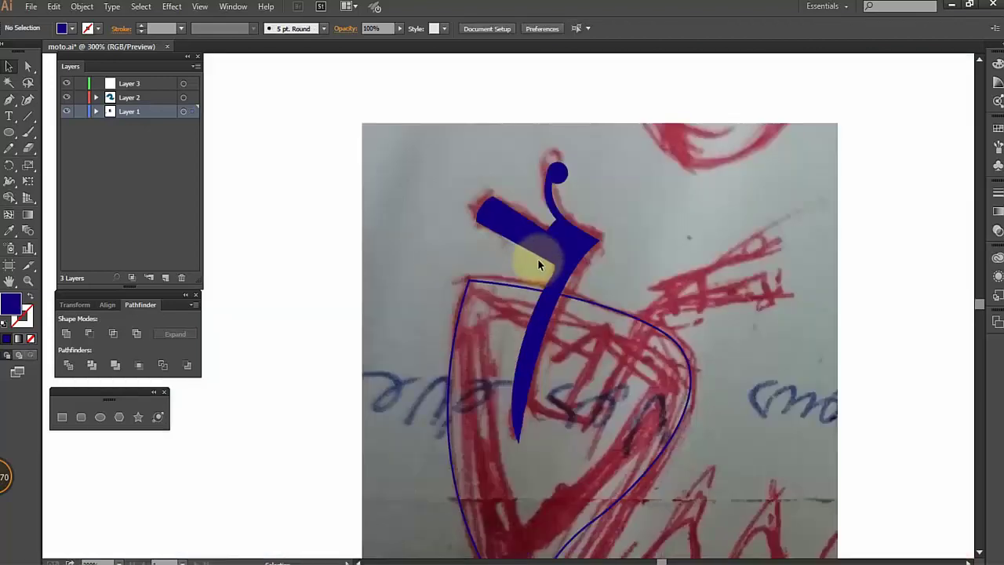
pyautogui.scroll(-1, 537, 259)
pyautogui.moveTo(436, 140); pyautogui.dragTo(592, 251)
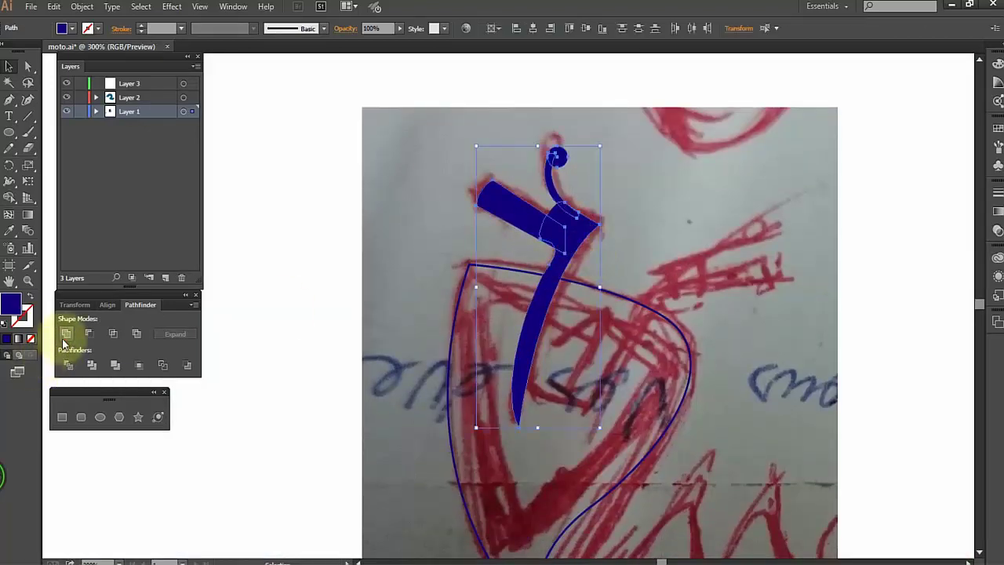
pyautogui.click(66, 333)
# Step: Round the inner corner where the underside of the grip meets the stem
pyautogui.click(28, 66)
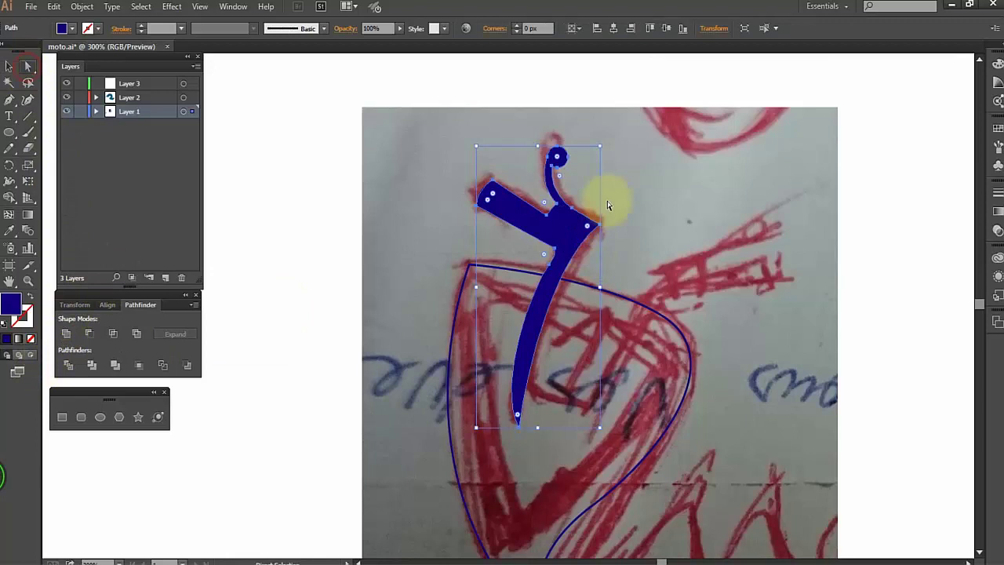
pyautogui.click(543, 253)
pyautogui.click(458, 258)
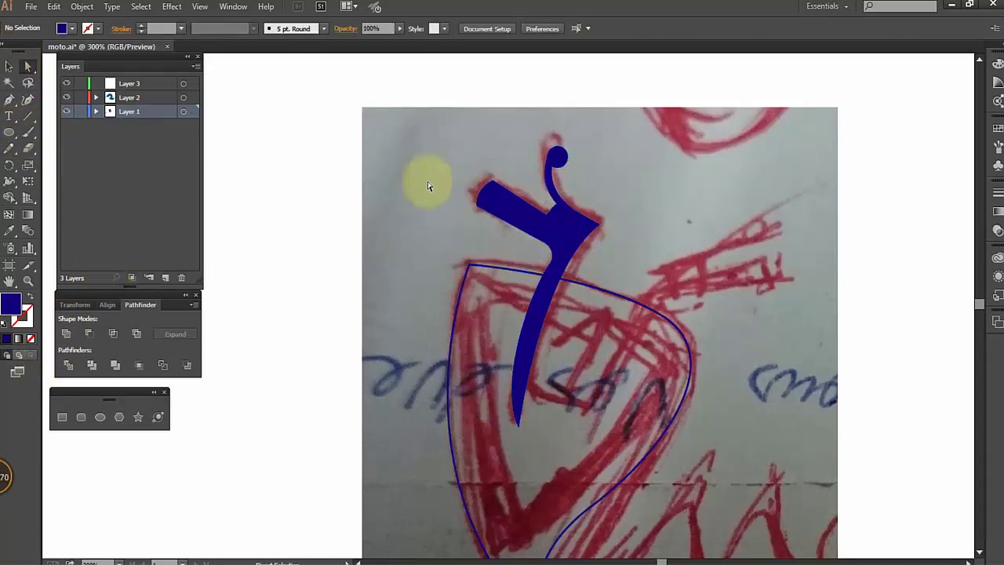
# Step: Round both corners at the grip's outer end, and round the handlebar's pointed right corner to 5.8 px
pyautogui.moveTo(489, 180); pyautogui.dragTo(487, 202)
pyautogui.click(502, 167)
pyautogui.click(492, 181)
pyautogui.click(471, 170)
pyautogui.click(488, 212)
pyautogui.click(477, 229)
pyautogui.click(488, 217)
pyautogui.click(413, 203)
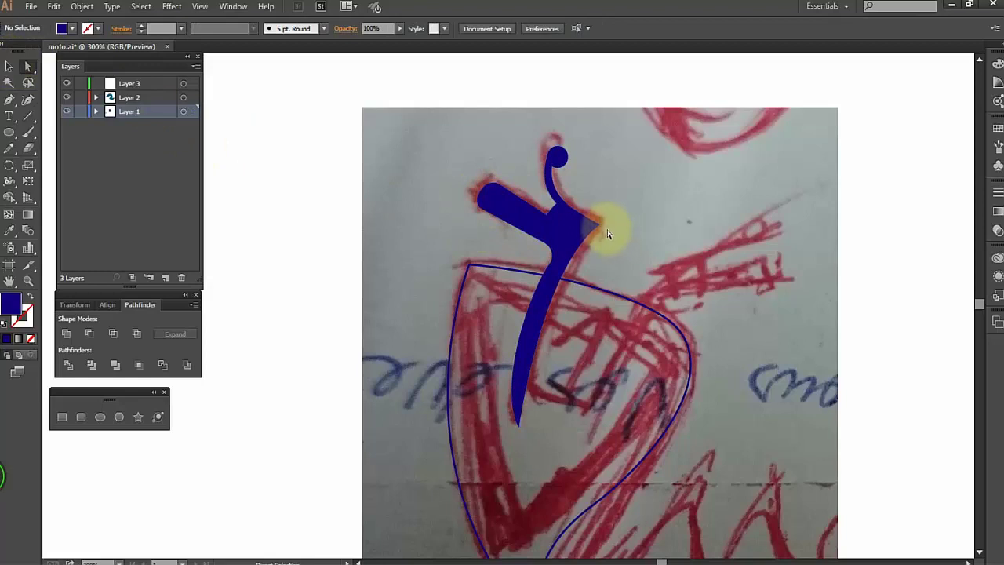
pyautogui.moveTo(600, 225); pyautogui.dragTo(581, 226)
pyautogui.click(650, 195)
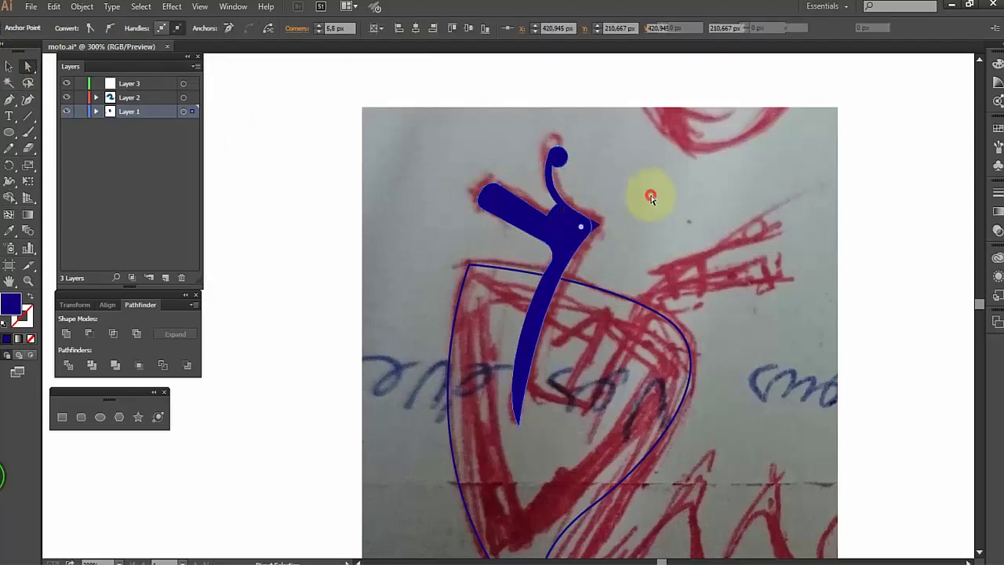
# Step: Create a reflected copy of the handlebar shape across the vertical axis
pyautogui.click(8, 67)
pyautogui.click(585, 228)
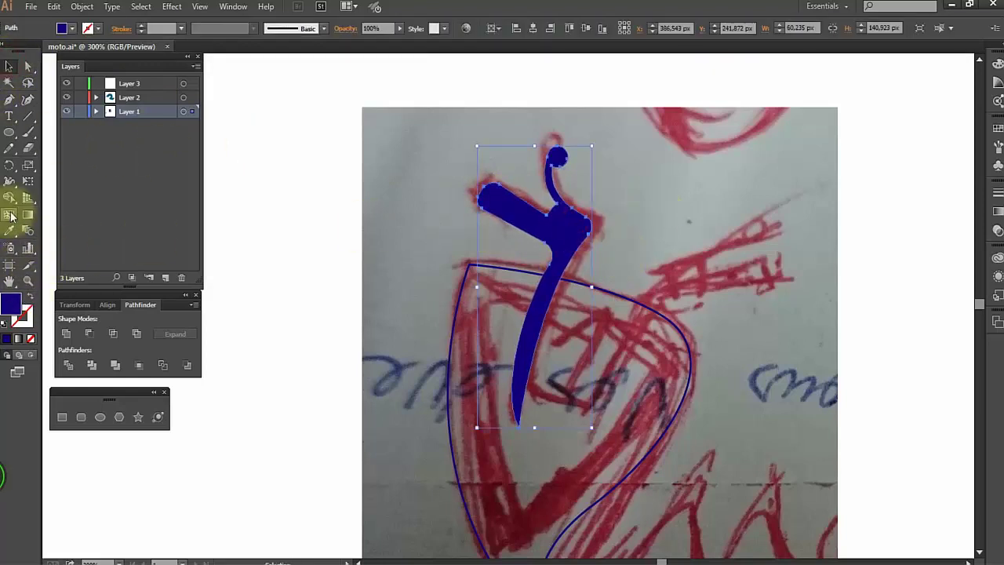
pyautogui.click(10, 165)
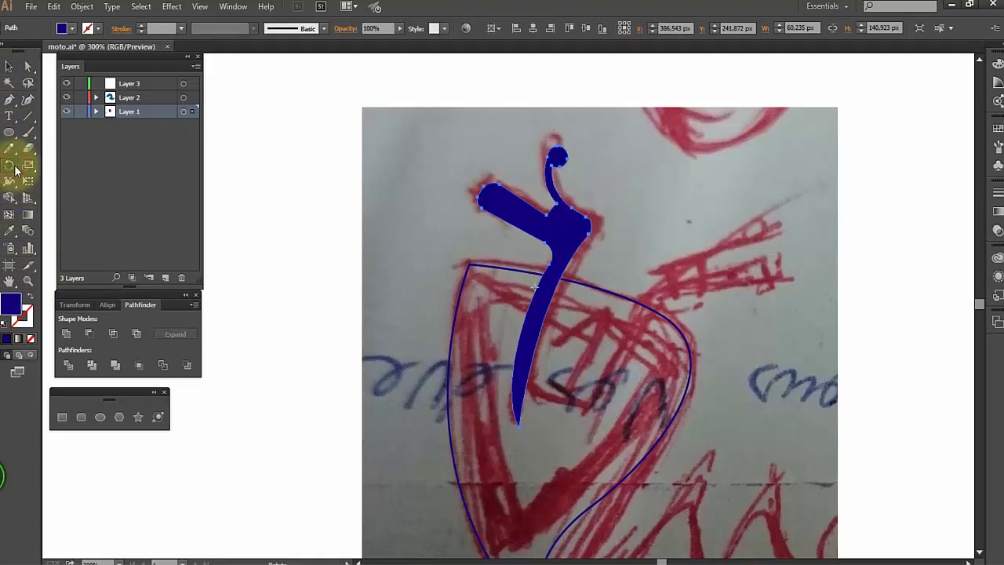
pyautogui.doubleClick(11, 167)
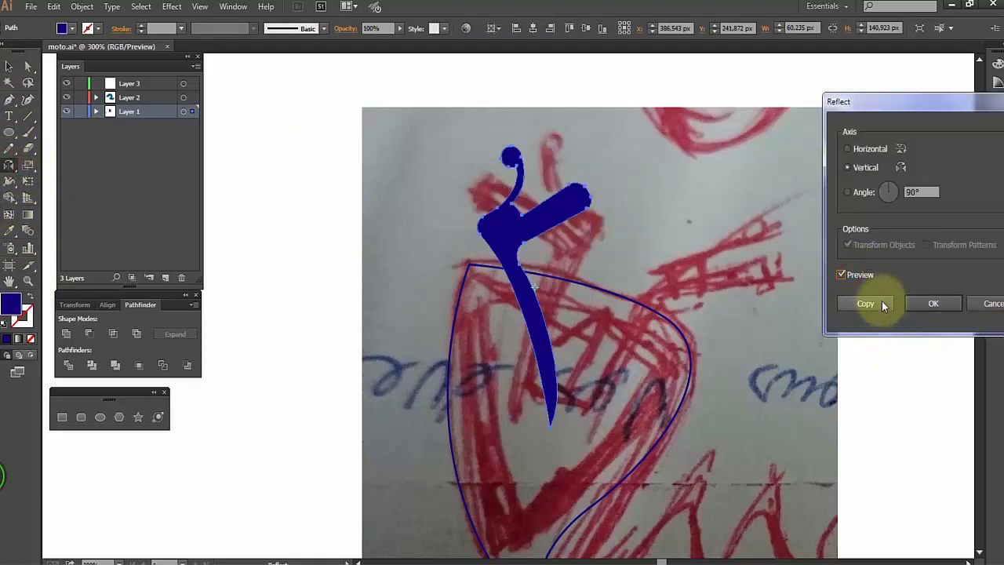
pyautogui.click(866, 303)
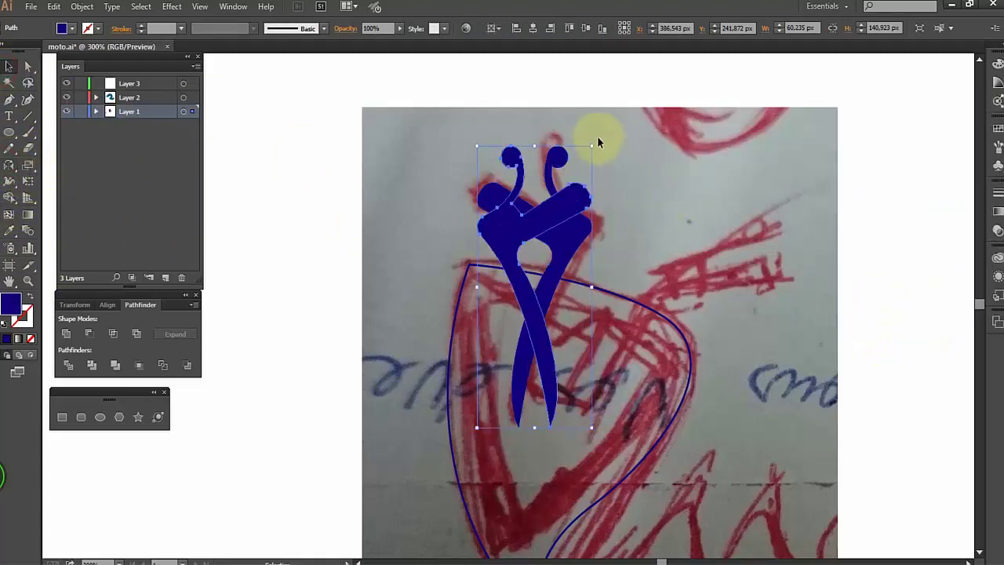
# Step: Rotate the mirrored handlebar clockwise and position it over the right handlebar of the sketch
pyautogui.moveTo(599, 141); pyautogui.dragTo(699, 227)
pyautogui.moveTo(538, 265); pyautogui.dragTo(648, 323)
pyautogui.scroll(-1, 714, 259)
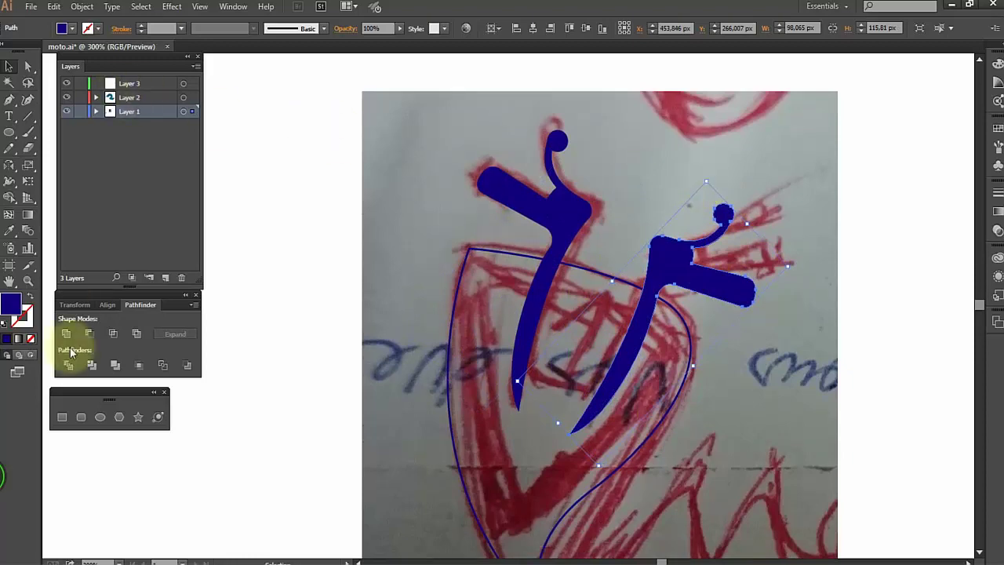
pyautogui.click(116, 365)
pyautogui.moveTo(757, 204); pyautogui.dragTo(773, 182)
pyautogui.click(704, 168)
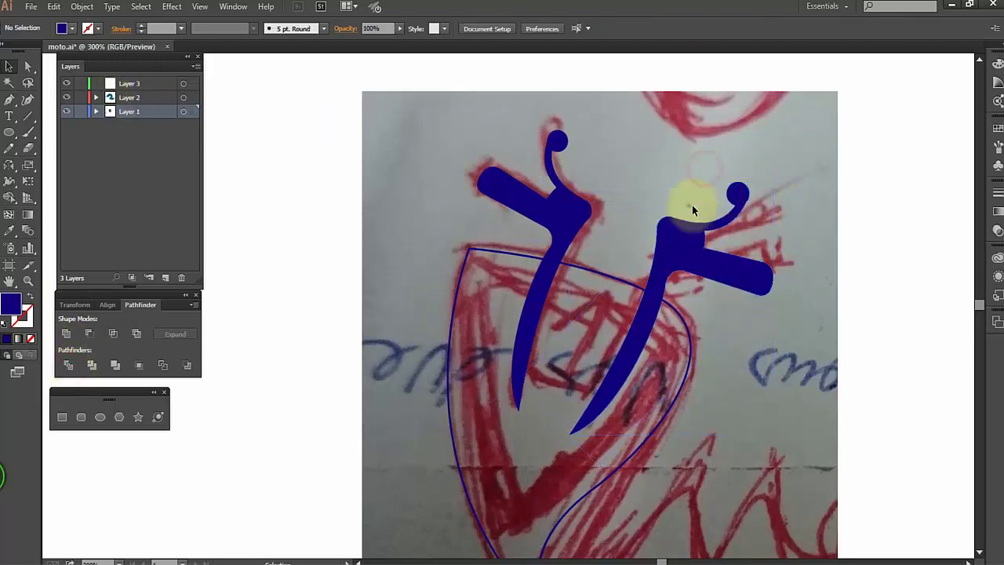
pyautogui.moveTo(670, 270); pyautogui.dragTo(664, 270)
pyautogui.click(780, 210)
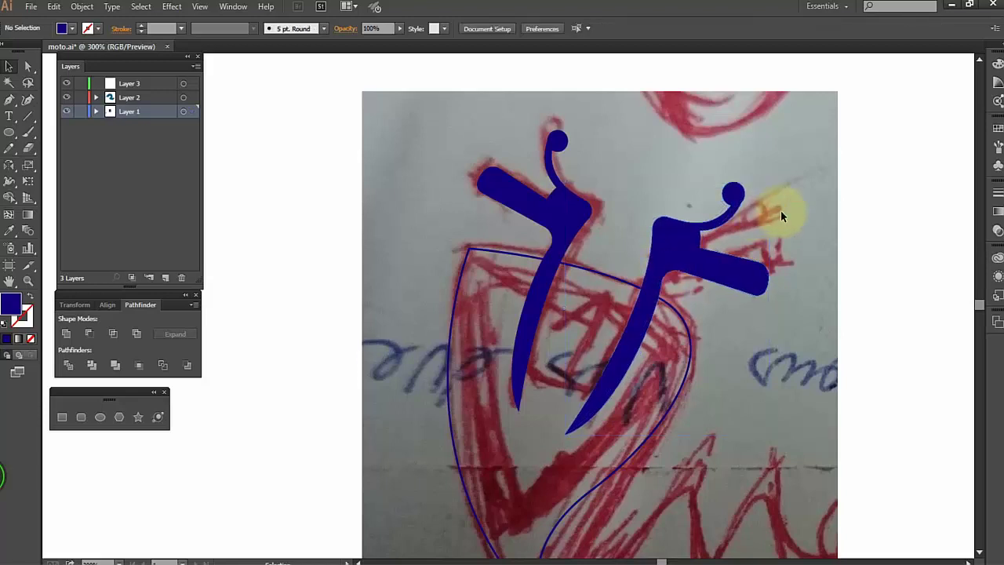
# Step: Swap the fill and stroke of the heart-shaped body outline to fill it with solid dark blue
pyautogui.scroll(-2, 781, 210)
pyautogui.scroll(-1, 772, 259)
pyautogui.scroll(1, 766, 290)
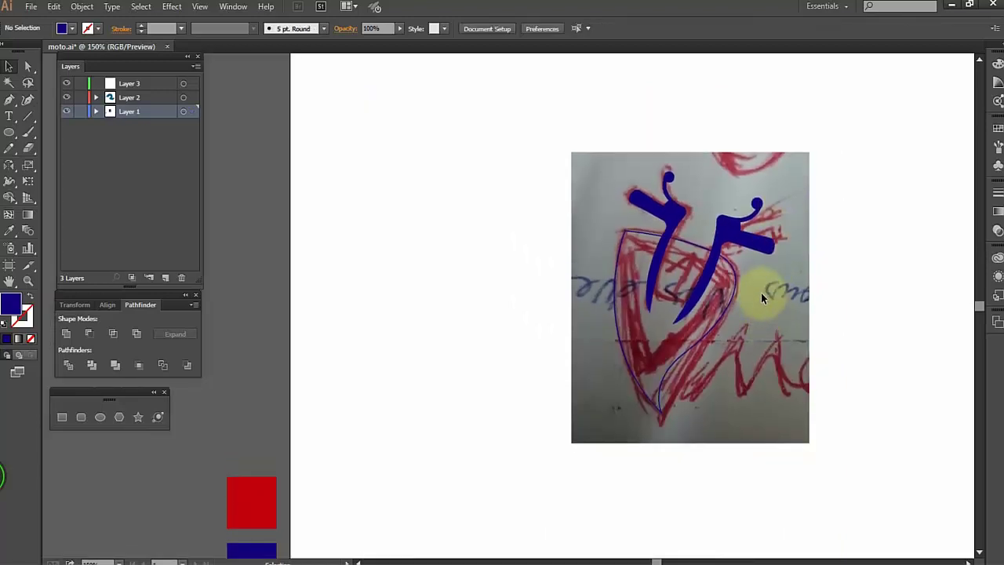
pyautogui.scroll(1, 757, 301)
pyautogui.click(720, 316)
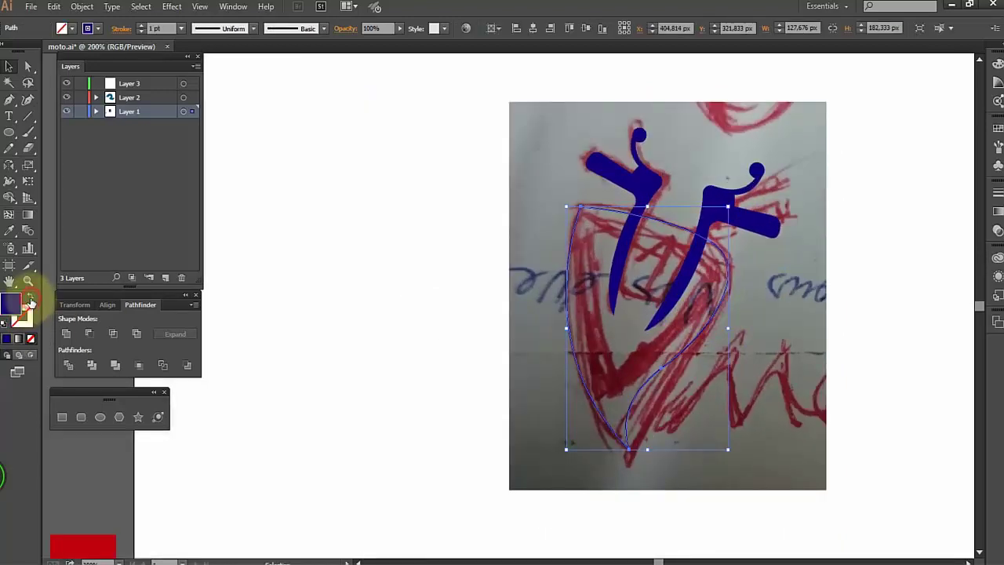
pyautogui.click(30, 295)
pyautogui.click(82, 6)
pyautogui.moveTo(220, 278)
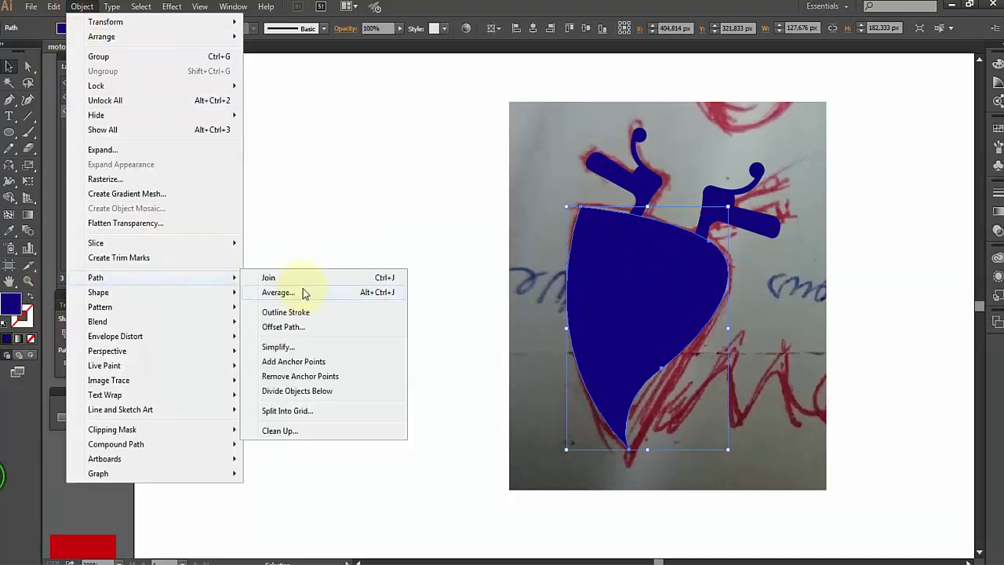
pyautogui.click(512, 360)
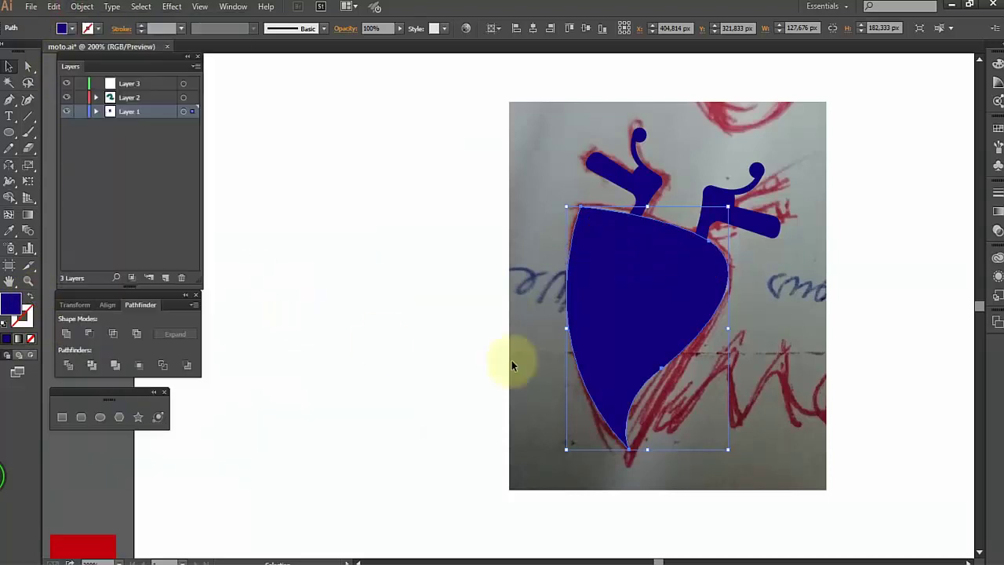
# Step: Start an Offset Path on the heart-shaped body with the preview on, and try offsets of -20 px and -15 px
pyautogui.click(81, 7)
pyautogui.moveTo(171, 274)
pyautogui.click(267, 328)
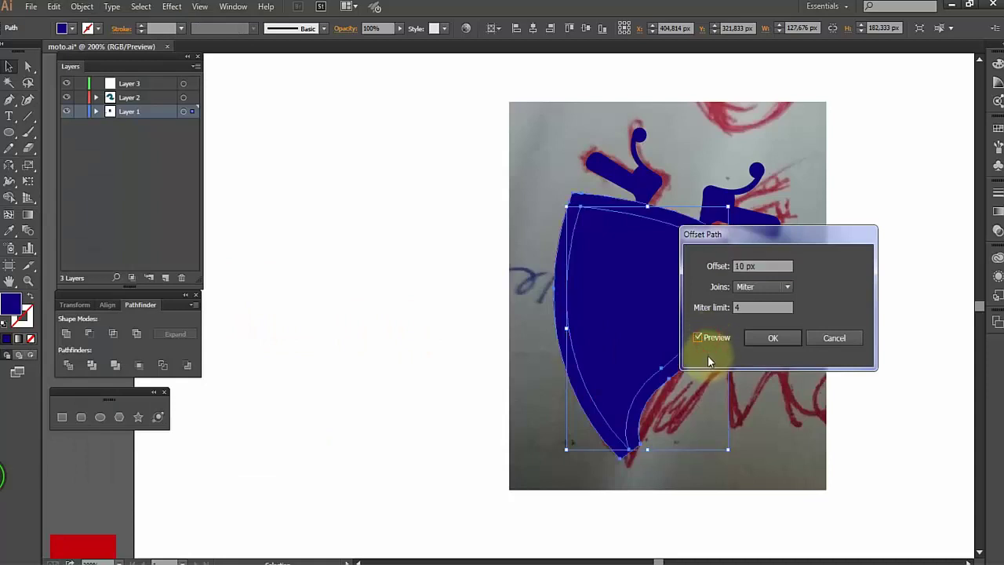
pyautogui.doubleClick(774, 266)
pyautogui.write('-20')
pyautogui.click(698, 337)
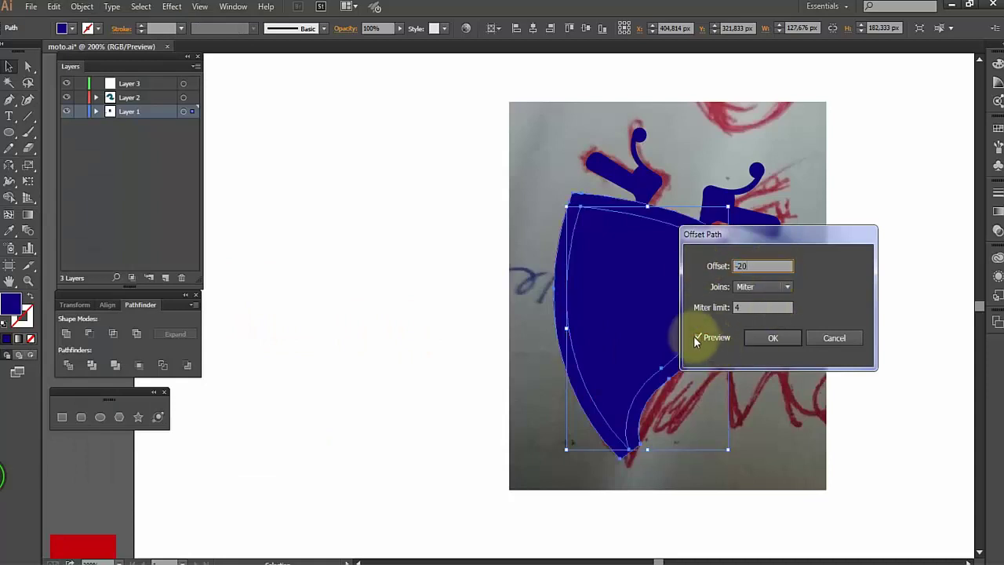
pyautogui.click(697, 337)
pyautogui.moveTo(787, 267); pyautogui.dragTo(729, 265)
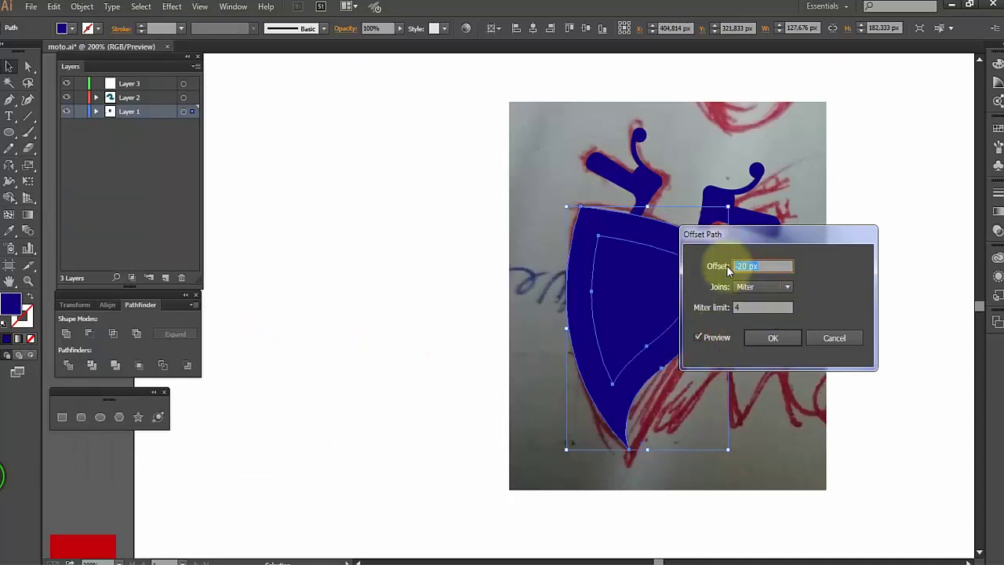
pyautogui.write('-15')
pyautogui.press('Tab')
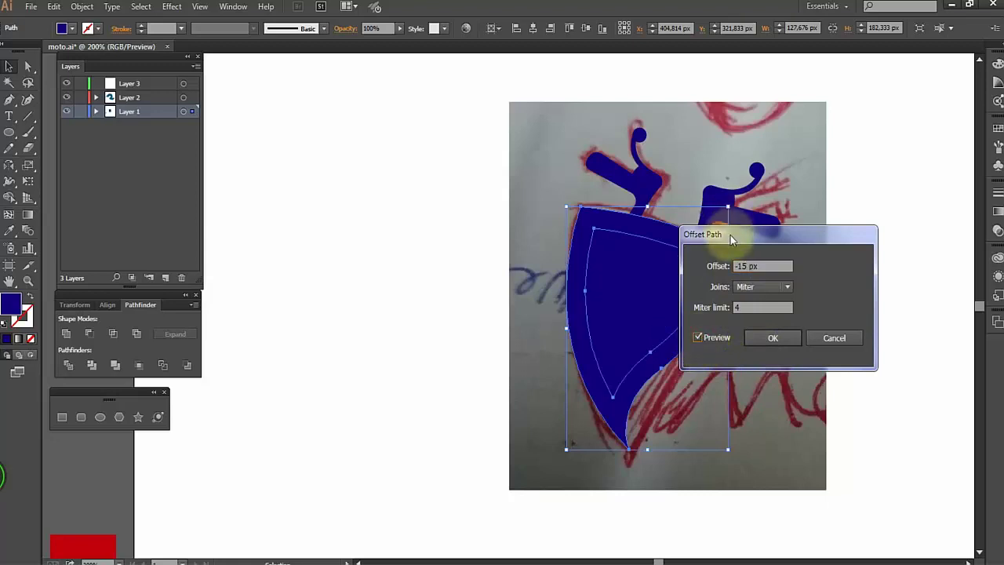
# Step: Set the offset to -12 px with miter joins and create the inner path inside the heart-shaped body
pyautogui.moveTo(730, 235); pyautogui.dragTo(795, 225)
pyautogui.moveTo(829, 256); pyautogui.dragTo(779, 257)
pyautogui.press('Up')
pyautogui.press('Up')
pyautogui.press('Up')
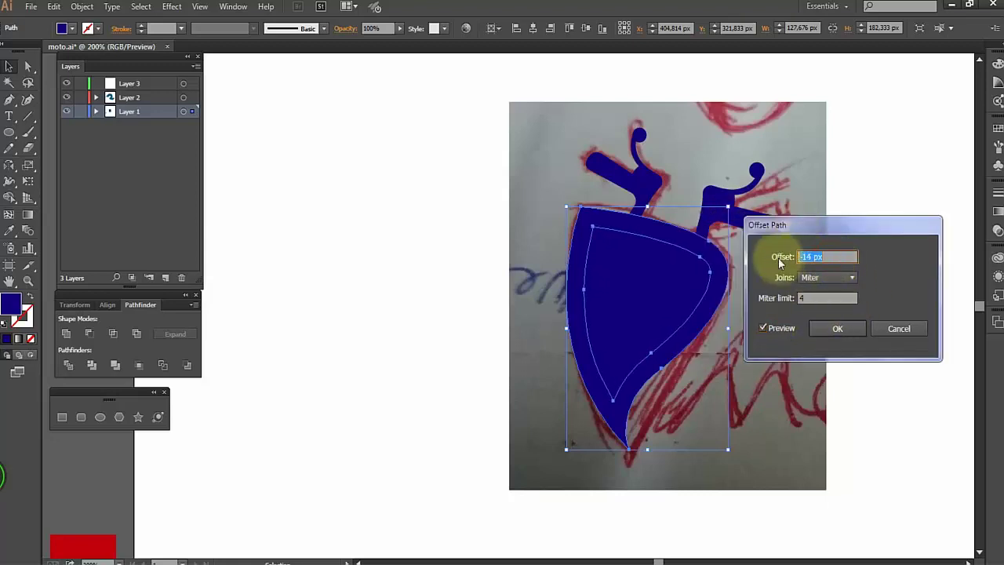
pyautogui.click(830, 328)
# Step: Enlarge the inner path slightly and shift it toward the body's upper-left edge, making the rim thicker along the lower right
pyautogui.moveTo(599, 318)
pyautogui.mouseDown()
pyautogui.moveTo(595, 310)
pyautogui.moveTo(599, 322)
pyautogui.mouseUp()
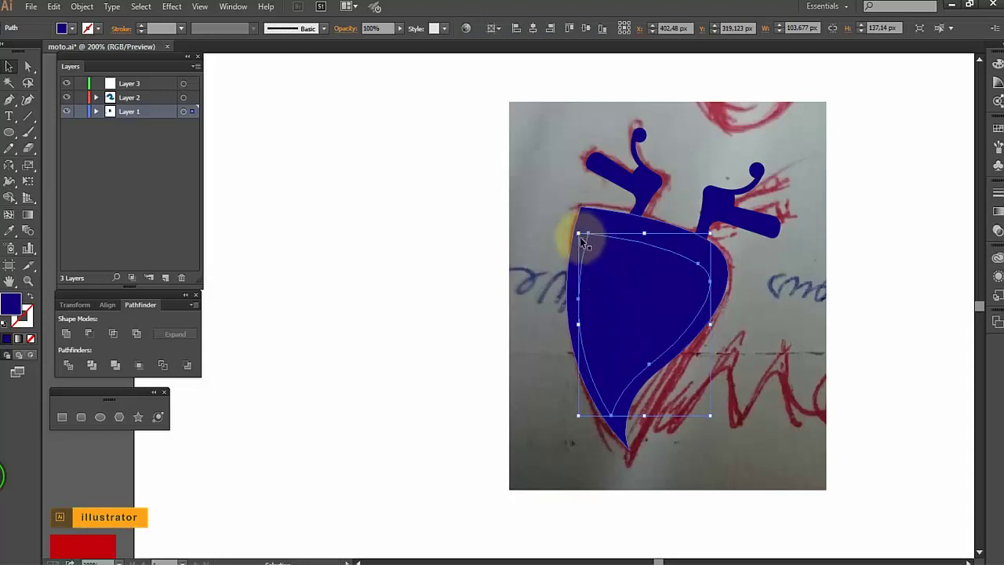
pyautogui.moveTo(580, 234); pyautogui.dragTo(573, 221)
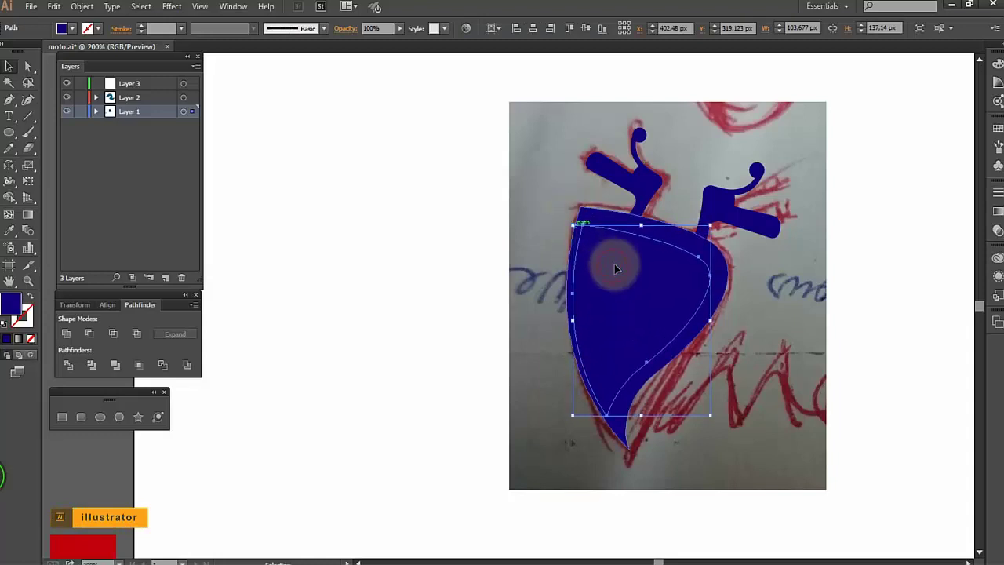
pyautogui.moveTo(613, 268); pyautogui.dragTo(616, 264)
pyautogui.click(747, 360)
pyautogui.click(737, 358)
pyautogui.moveTo(631, 356); pyautogui.dragTo(622, 384)
# Step: Subtract the inner path from the heart-shaped body to turn it into a hollow outline
pyautogui.click(557, 430)
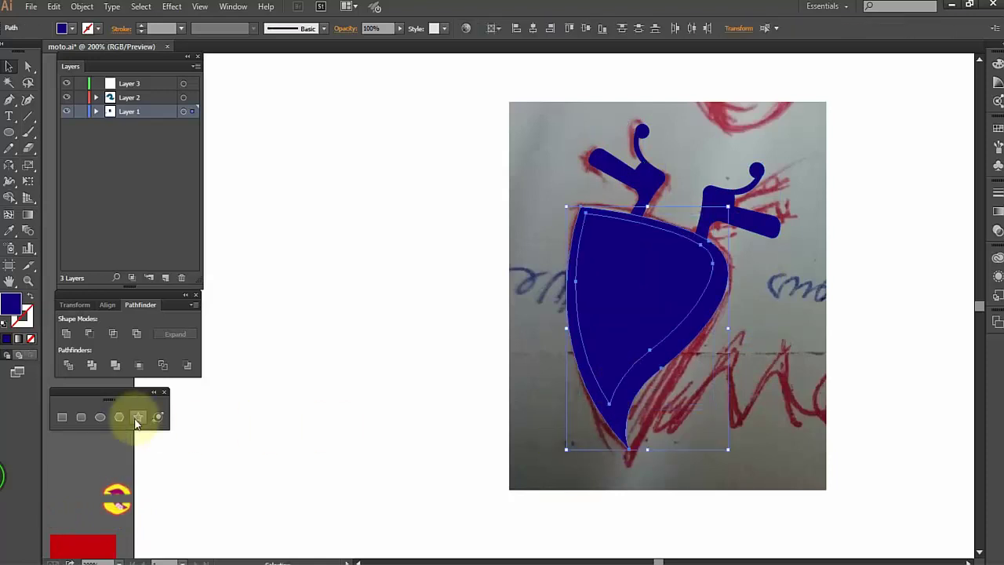
pyautogui.click(88, 334)
pyautogui.click(804, 387)
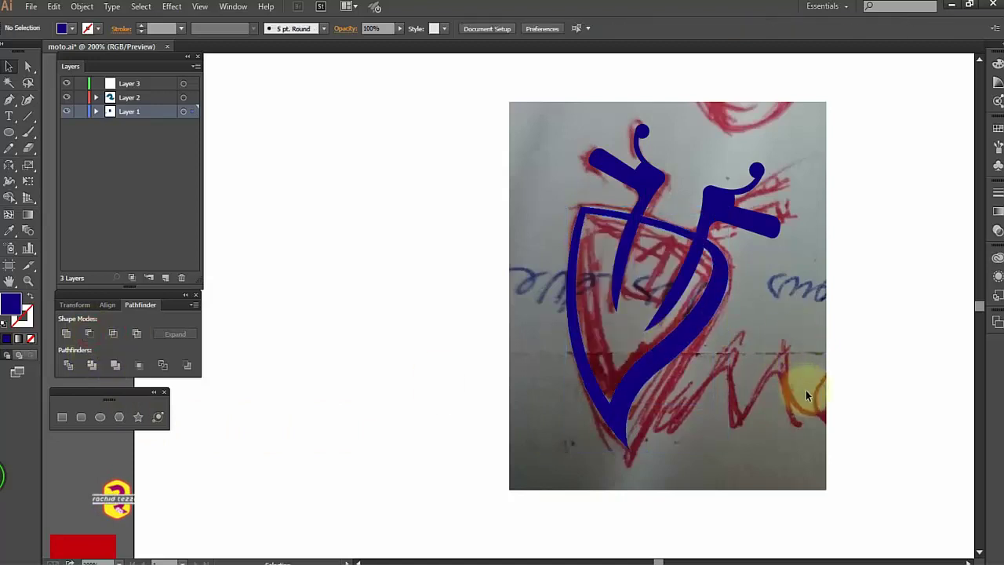
# Step: Draw a closed panel with curved upper and lower edges between the two handlebar stems with the Pen tool
pyautogui.scroll(1, 806, 390)
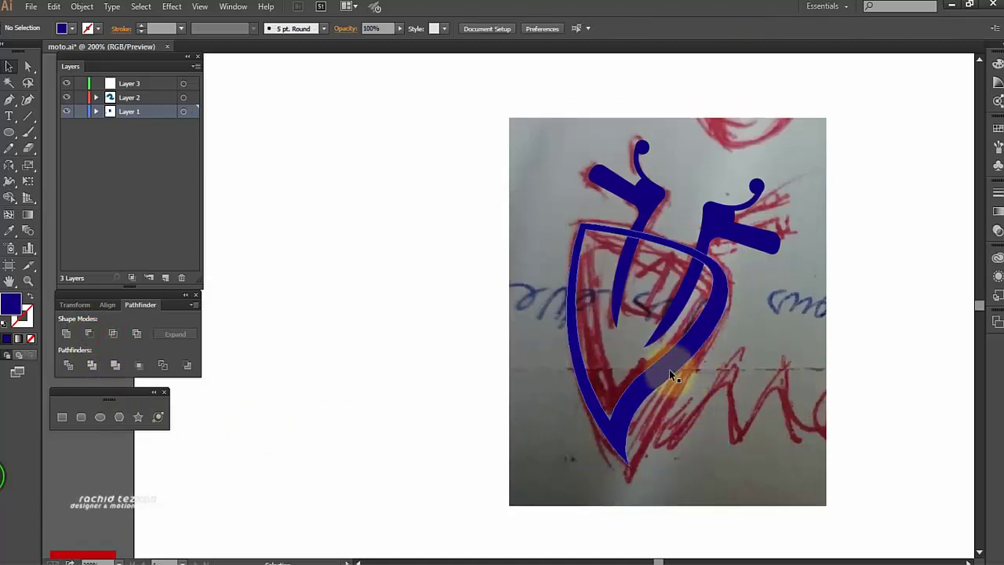
pyautogui.click(8, 99)
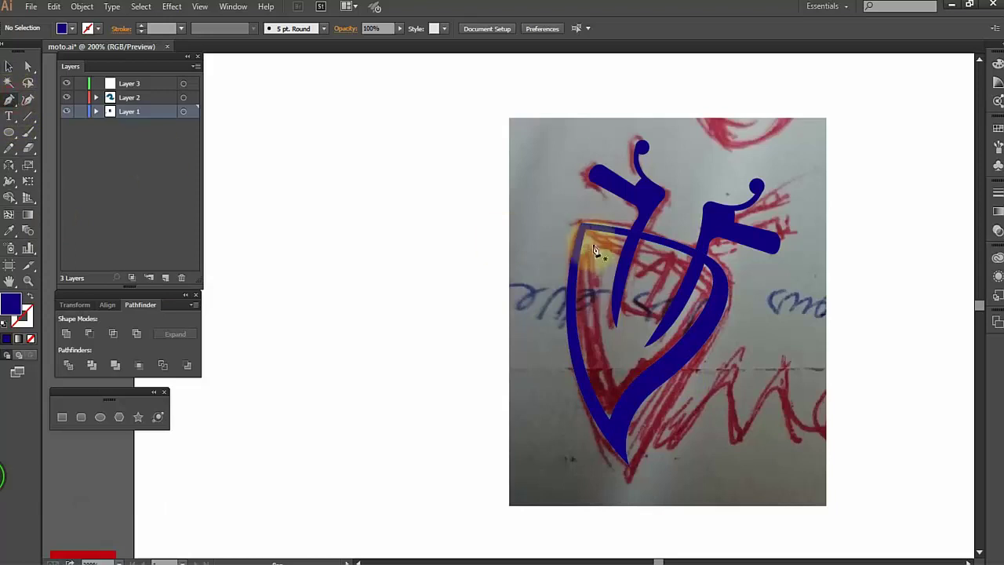
pyautogui.moveTo(632, 240); pyautogui.dragTo(618, 295)
pyautogui.moveTo(617, 293); pyautogui.dragTo(693, 342)
pyautogui.click(671, 317)
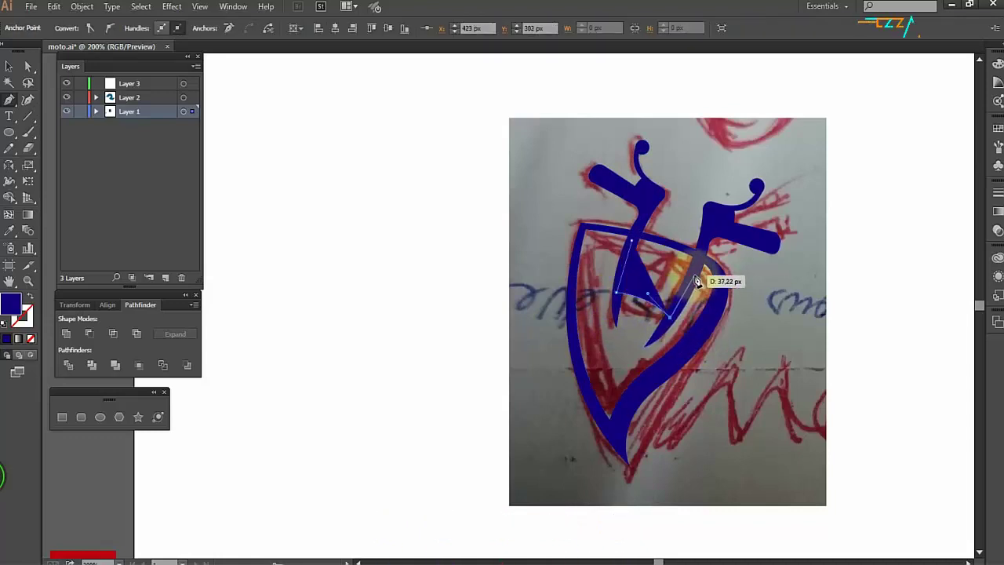
pyautogui.click(694, 275)
pyautogui.moveTo(638, 252); pyautogui.dragTo(632, 242)
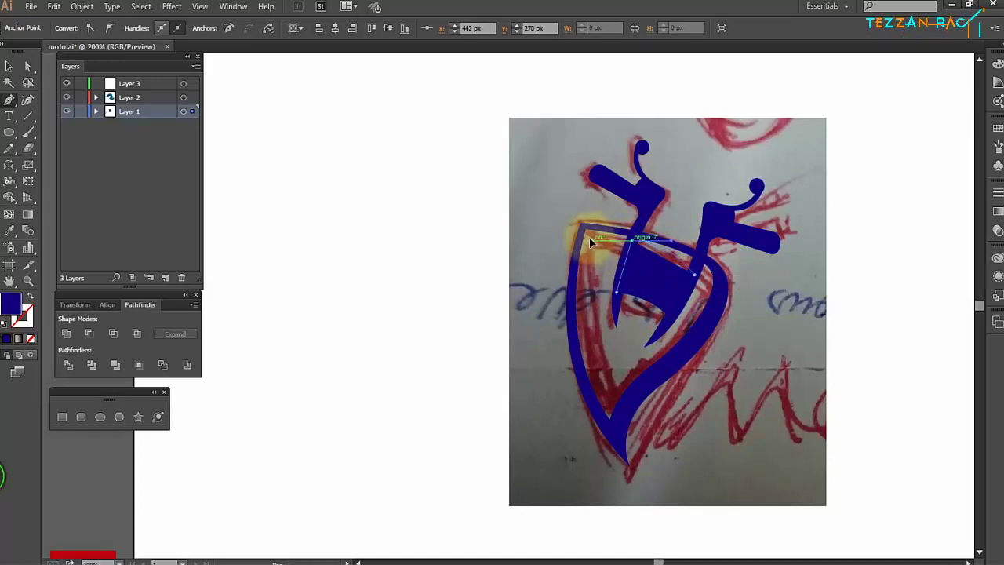
pyautogui.click(583, 242)
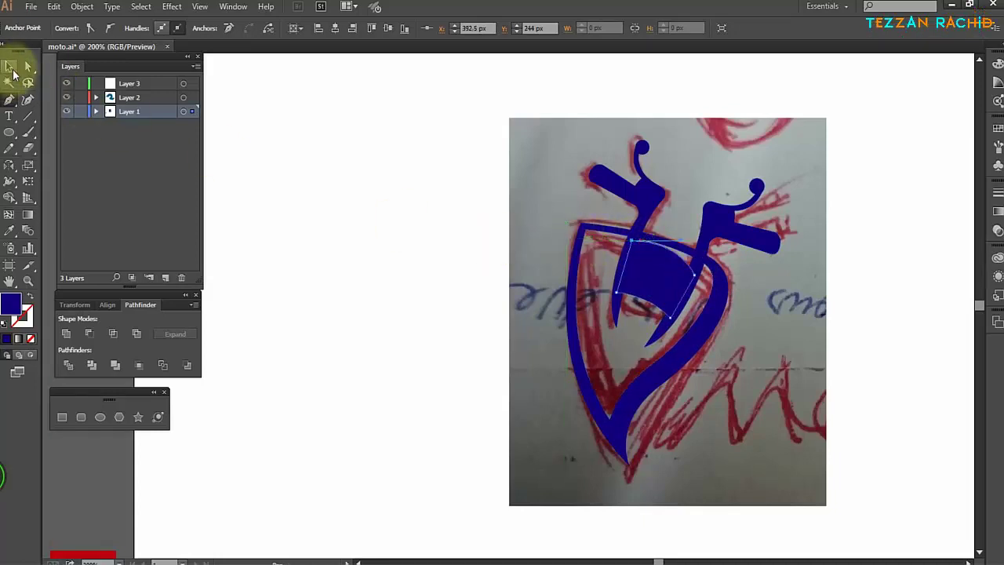
pyautogui.click(9, 68)
pyautogui.click(890, 269)
pyautogui.scroll(1, 666, 265)
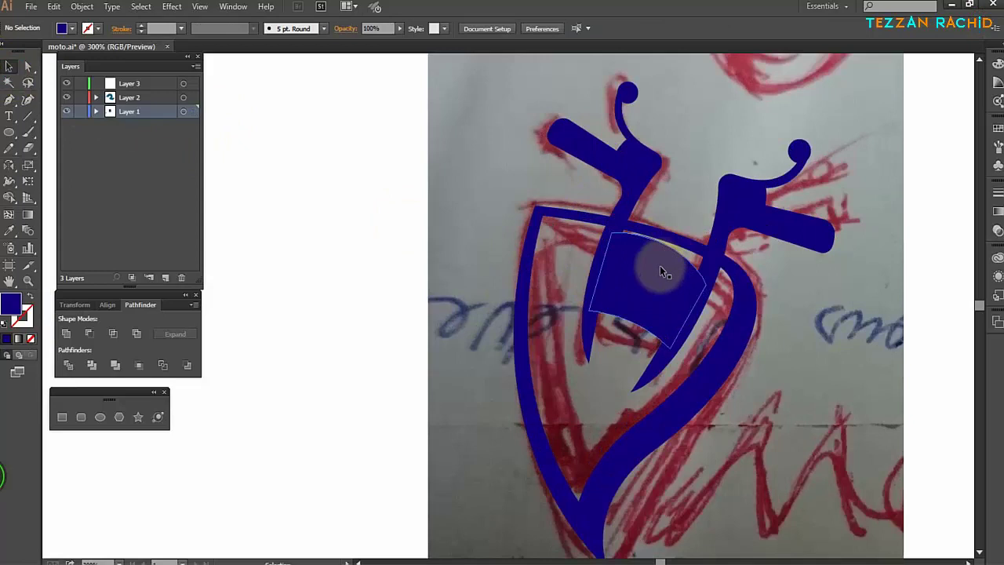
pyautogui.click(661, 271)
pyautogui.click(187, 365)
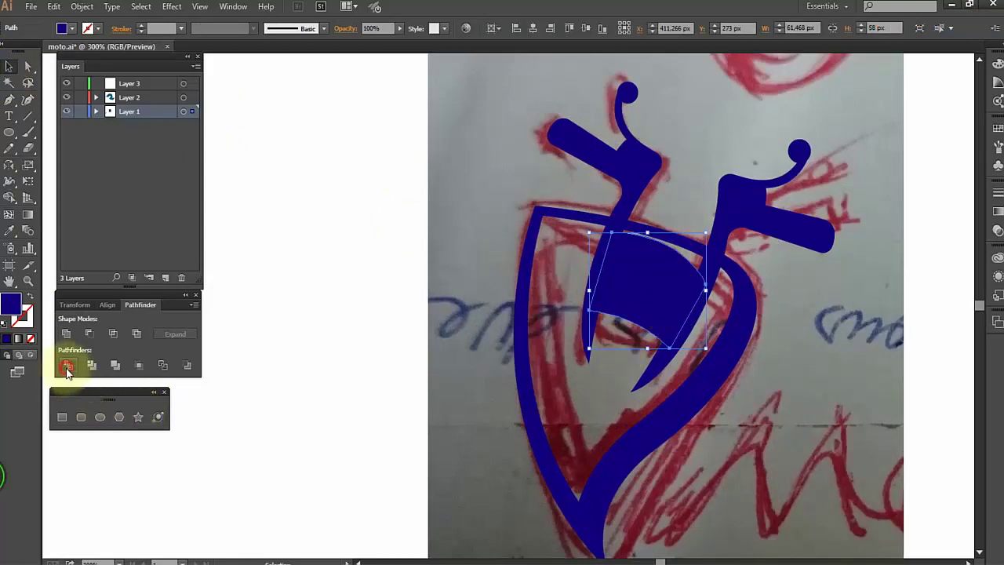
pyautogui.click(841, 275)
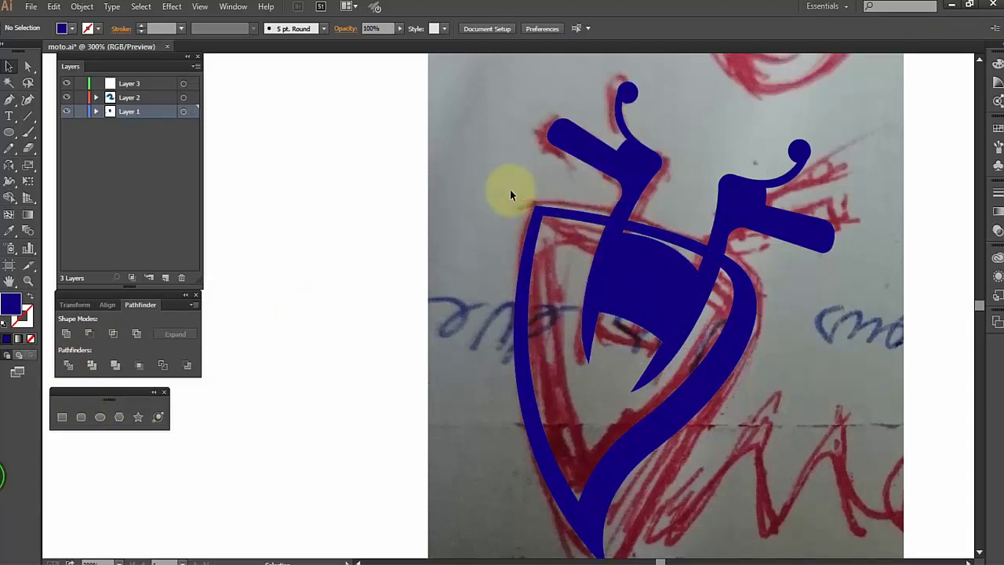
# Step: Select all the logo shapes and remove the body's upper rim segment between the two handlebar stems with the Shape Builder
pyautogui.moveTo(510, 190); pyautogui.dragTo(760, 346)
pyautogui.click(9, 196)
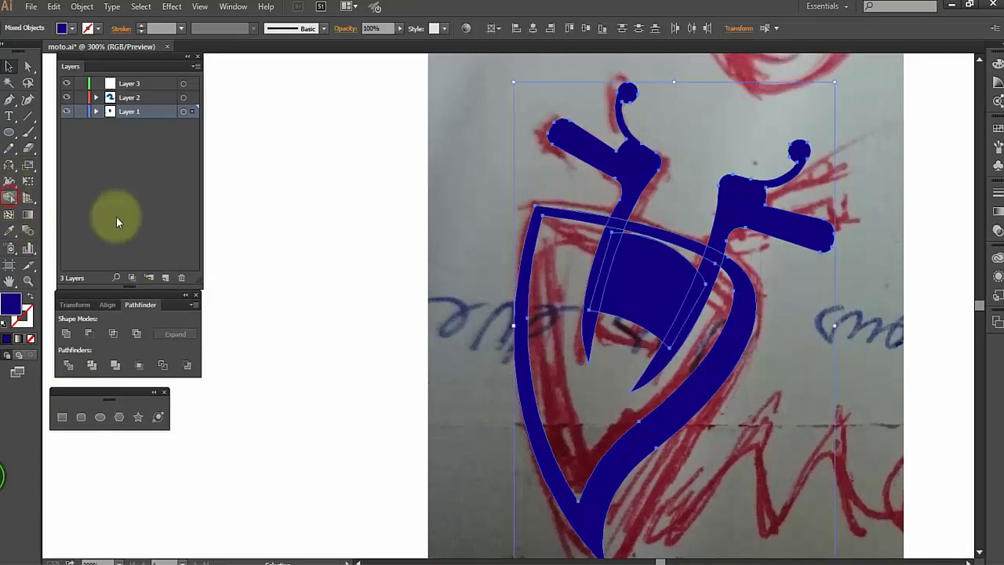
pyautogui.click(673, 261)
pyautogui.click(10, 66)
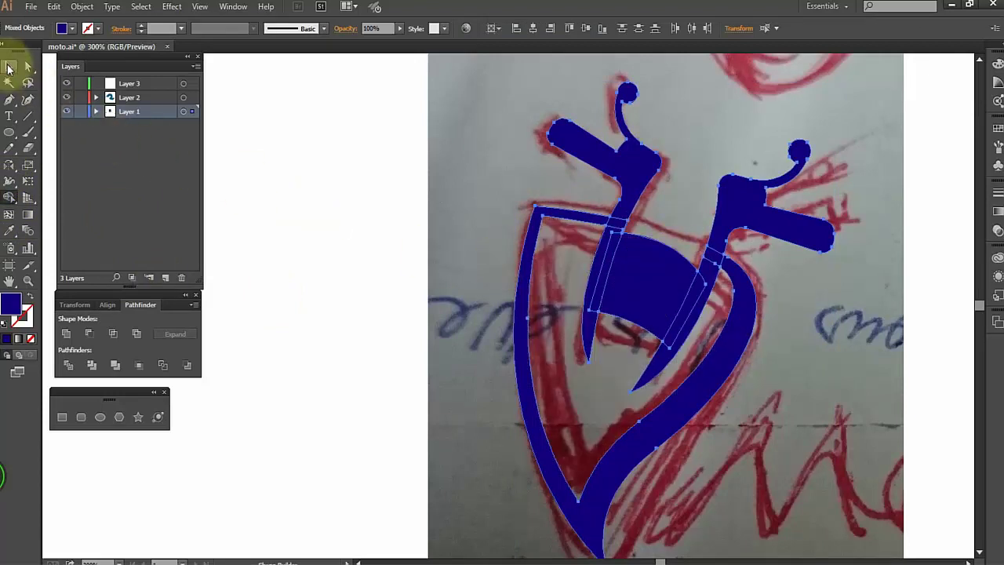
pyautogui.click(477, 194)
# Step: Move the curved panel between the handlebar stems up slightly
pyautogui.scroll(-1, 793, 338)
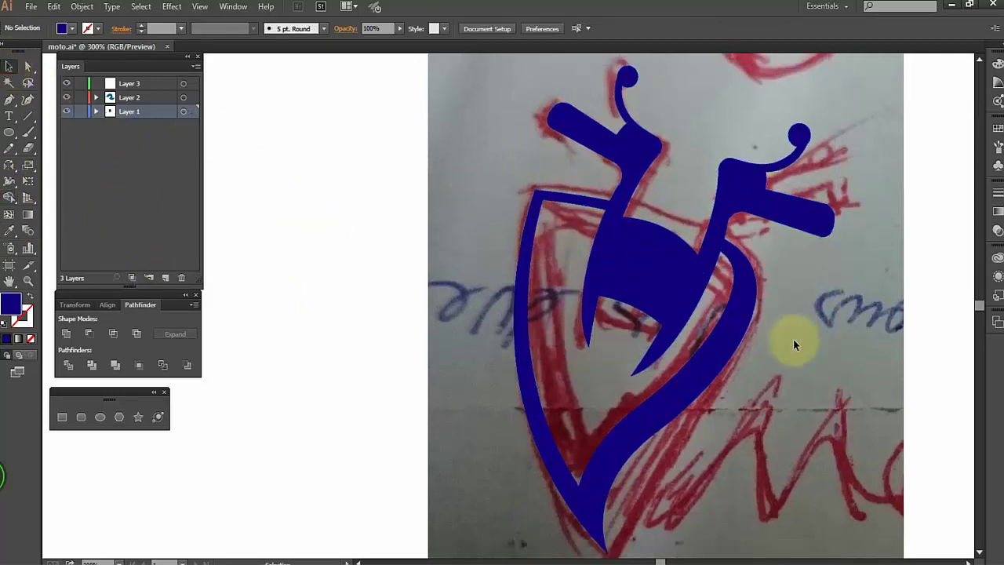
pyautogui.moveTo(674, 268); pyautogui.dragTo(673, 265)
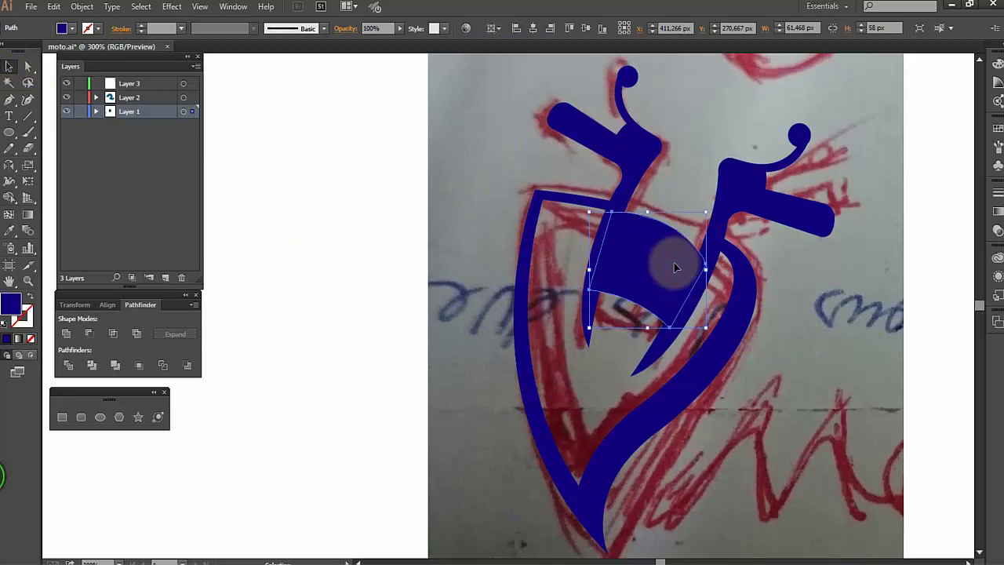
pyautogui.click(787, 355)
# Step: Examine the assembled body, handlebars and panel against the sketch, both close up and as a whole
pyautogui.scroll(-1, 787, 354)
pyautogui.scroll(-5, 787, 355)
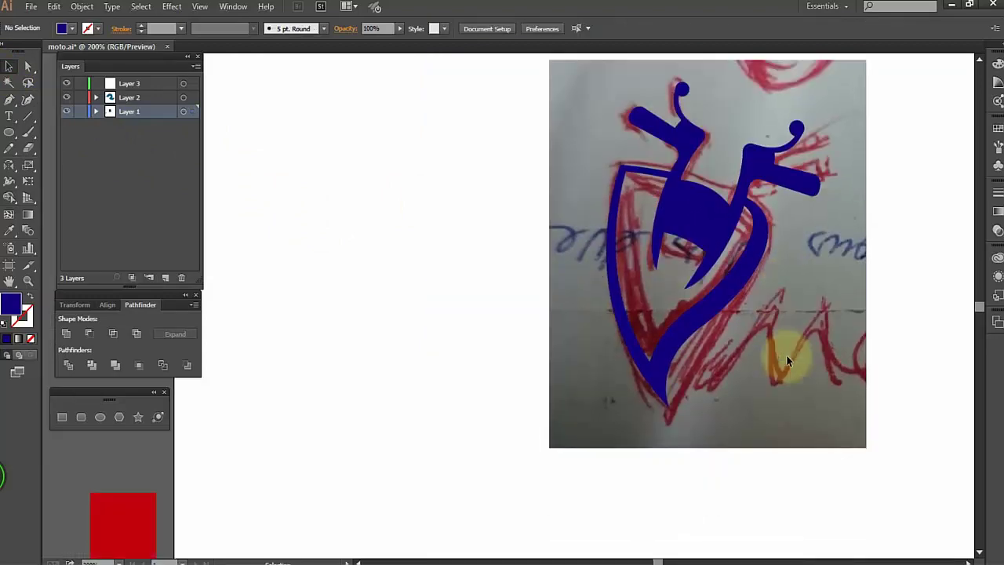
pyautogui.scroll(3, 770, 355)
pyautogui.hscroll(3, 770, 354)
pyautogui.scroll(1, 744, 312)
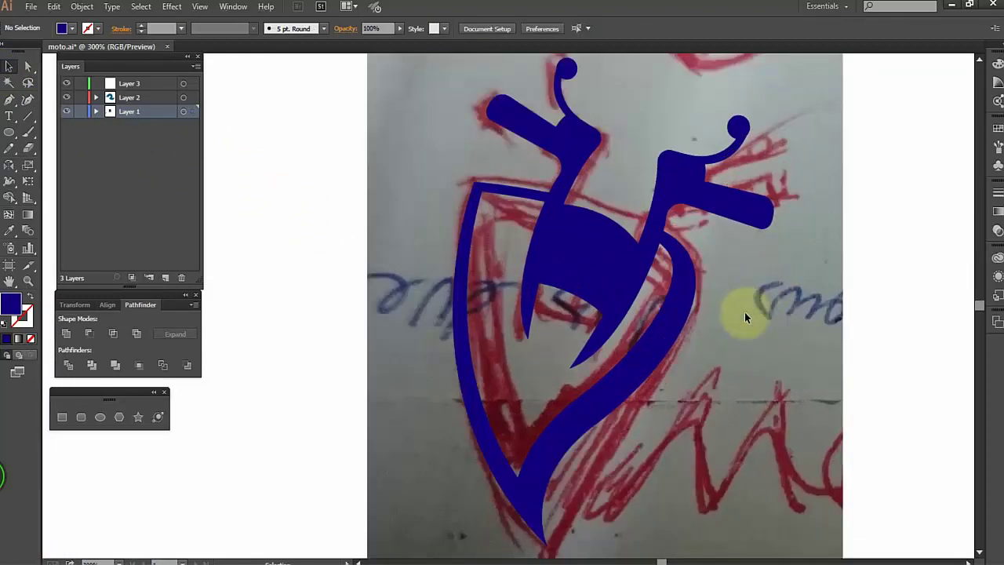
pyautogui.hscroll(-3, 745, 312)
pyautogui.scroll(-1, 744, 311)
pyautogui.scroll(-5, 743, 312)
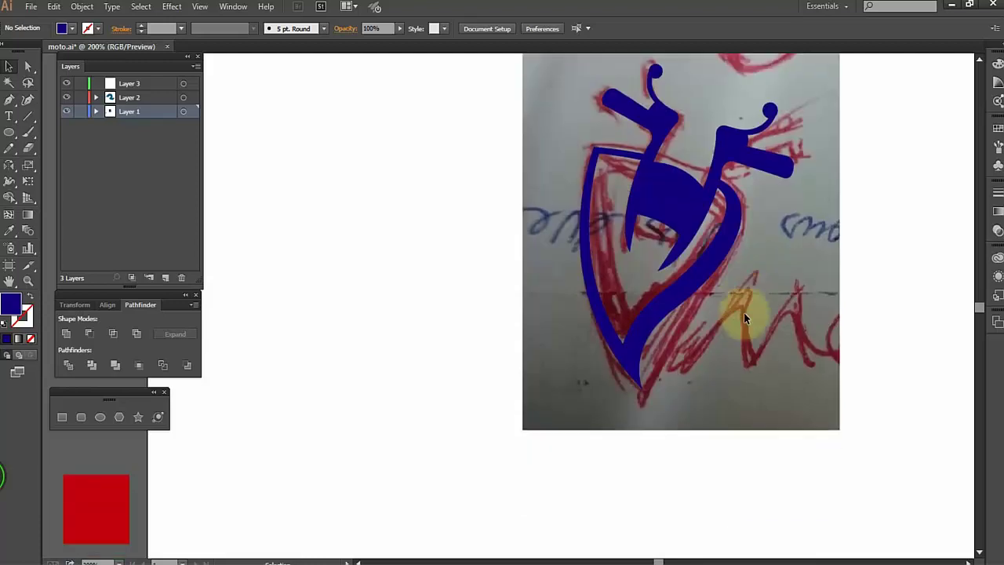
pyautogui.scroll(-1, 744, 312)
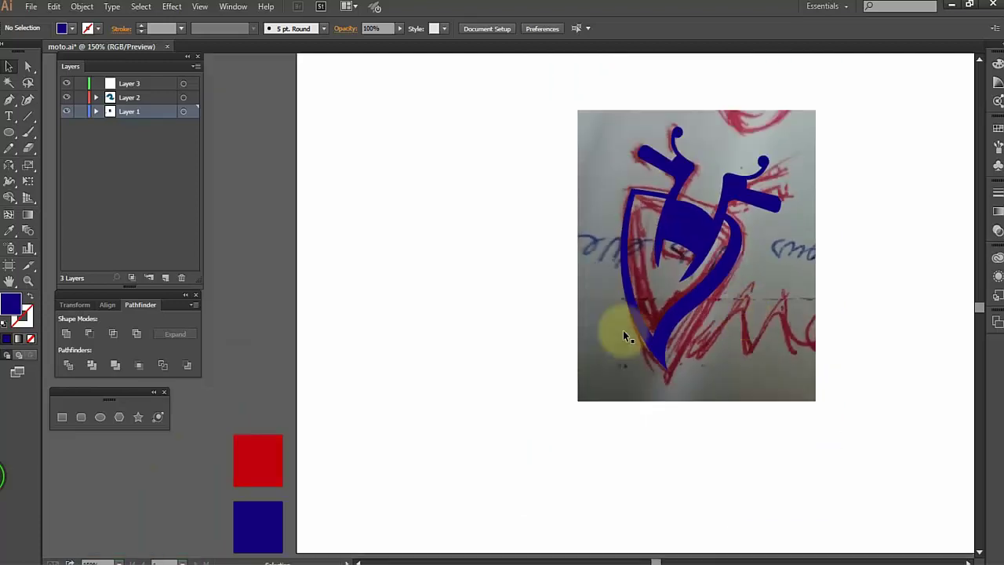
# Step: Select all the traced logo shapes and move them from Layer 1 to Layer 3
pyautogui.click(67, 111)
pyautogui.click(67, 111)
pyautogui.moveTo(536, 128); pyautogui.dragTo(706, 379)
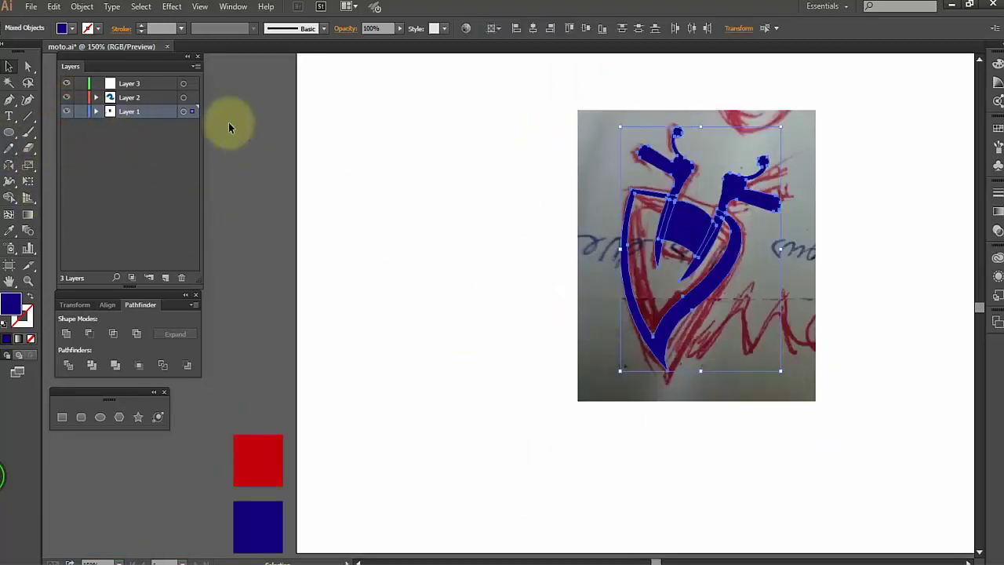
pyautogui.moveTo(195, 112); pyautogui.dragTo(195, 84)
pyautogui.click(353, 164)
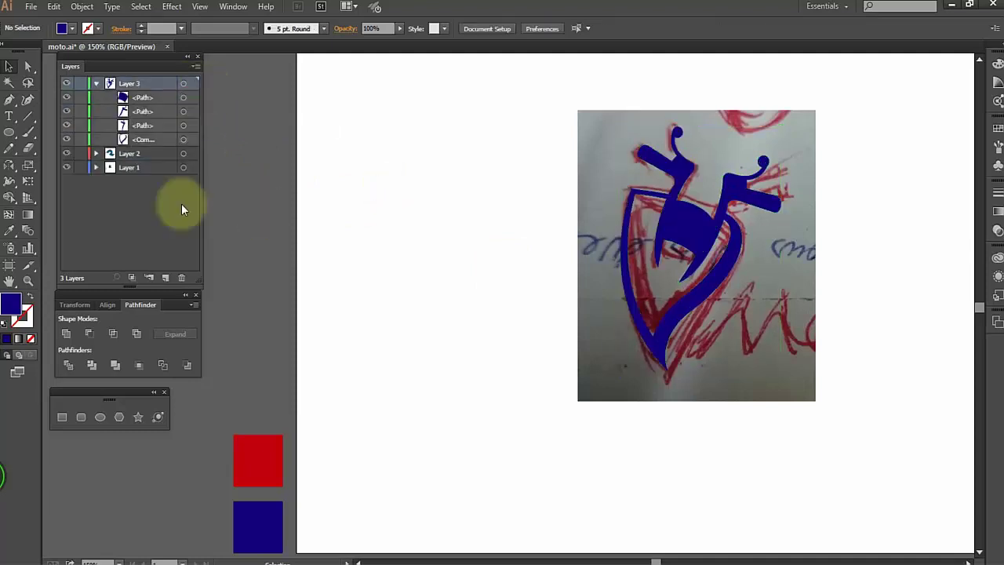
# Step: Move the red and dark blue color squares beside the artboard from Layer 1 to Layer 3
pyautogui.click(67, 167)
pyautogui.click(69, 168)
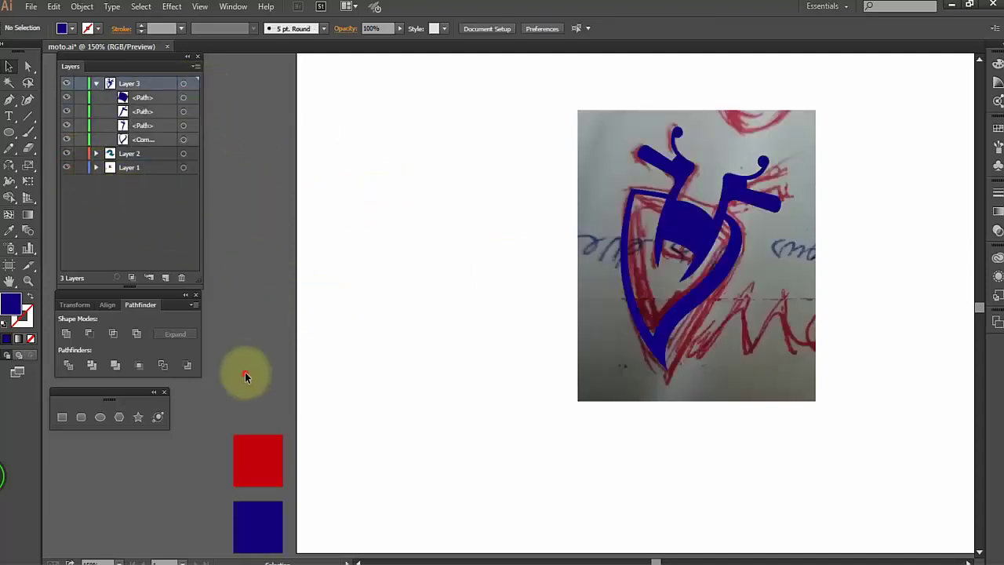
pyautogui.moveTo(245, 373); pyautogui.dragTo(280, 541)
pyautogui.moveTo(193, 170); pyautogui.dragTo(193, 83)
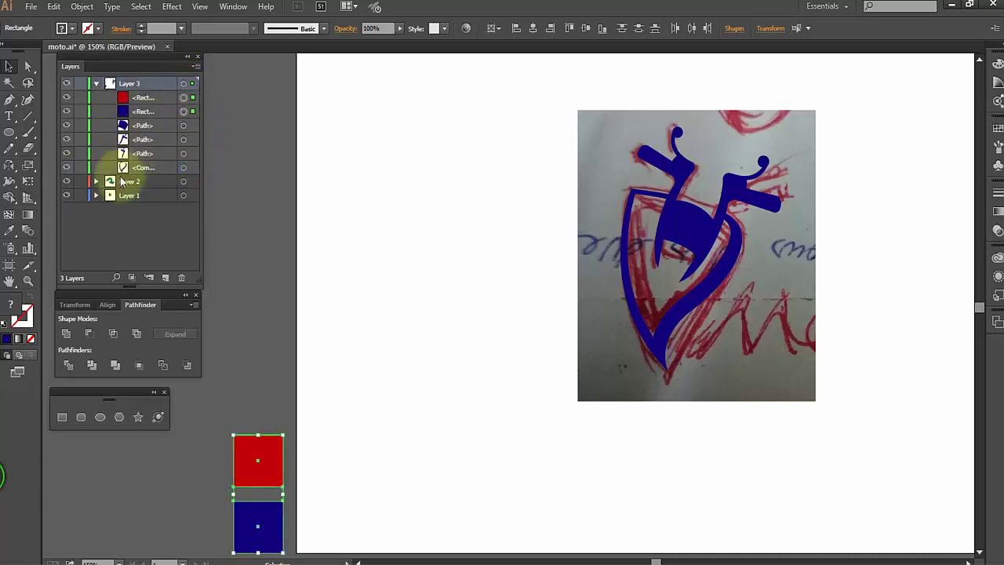
# Step: Move the white MotoCross text below the artboard from Layer 1 to Layer 3
pyautogui.click(66, 195)
pyautogui.click(600, 309)
pyautogui.scroll(-4, 530, 329)
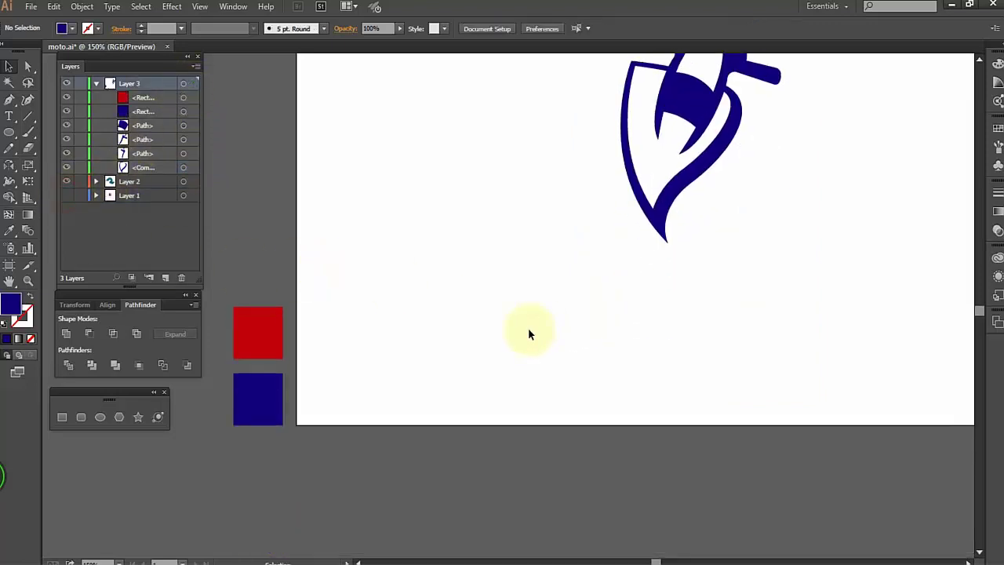
pyautogui.click(66, 195)
pyautogui.click(276, 448)
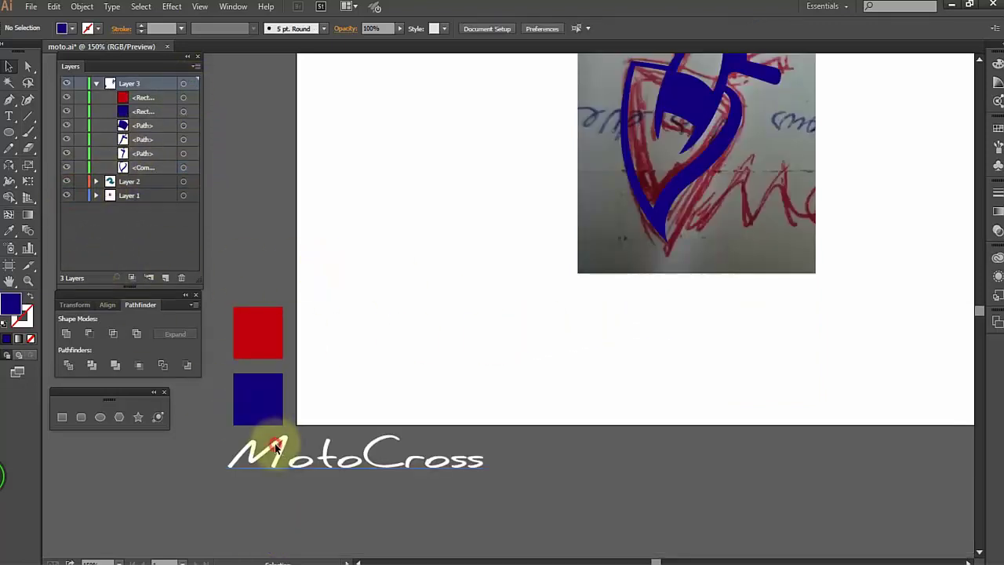
pyautogui.moveTo(192, 195); pyautogui.dragTo(190, 84)
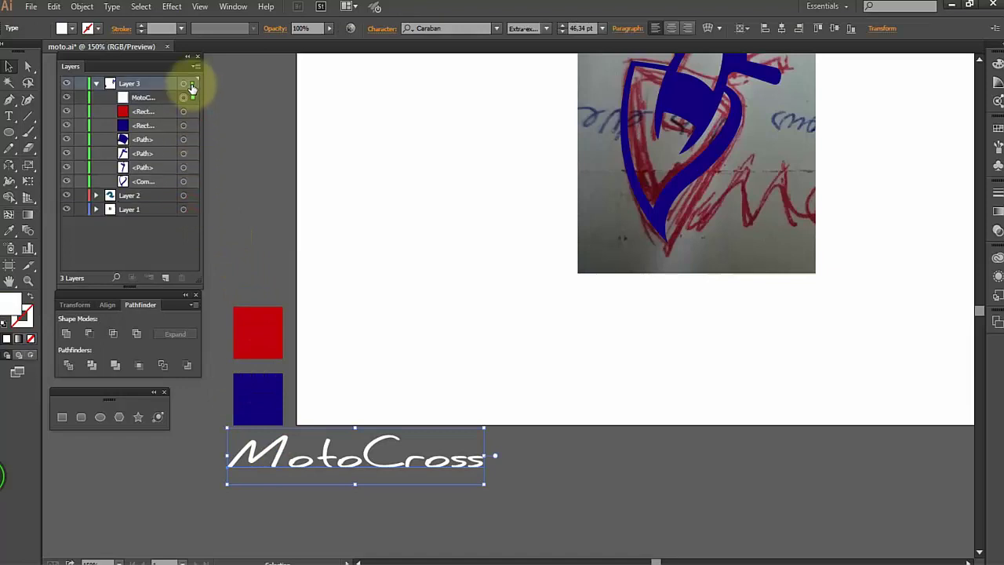
# Step: Hide Layer 1 with the sketch photo, leaving the traced logo shown on the artboard
pyautogui.click(69, 208)
pyautogui.click(414, 282)
pyautogui.scroll(3, 538, 353)
pyautogui.scroll(2, 538, 350)
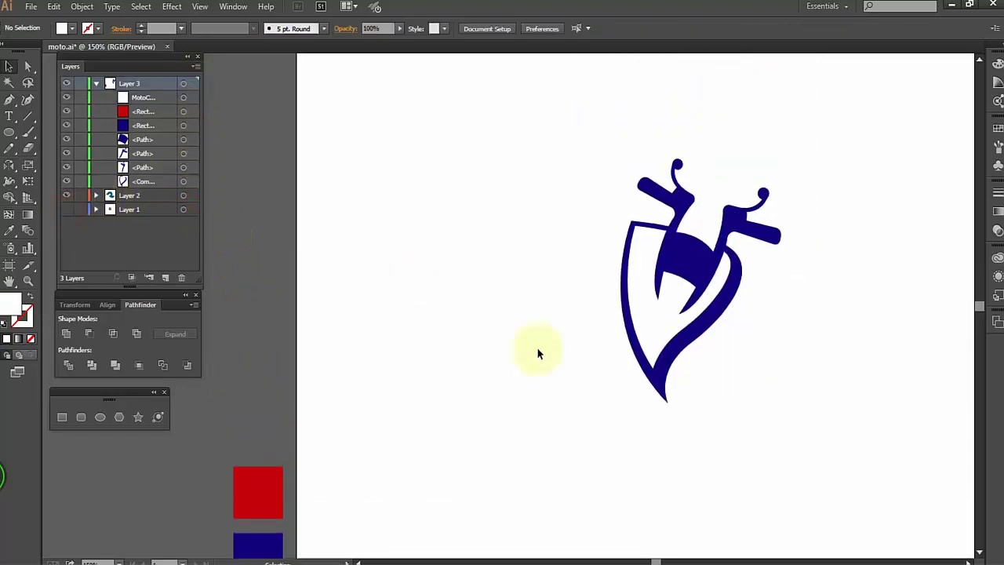
pyautogui.scroll(1, 766, 357)
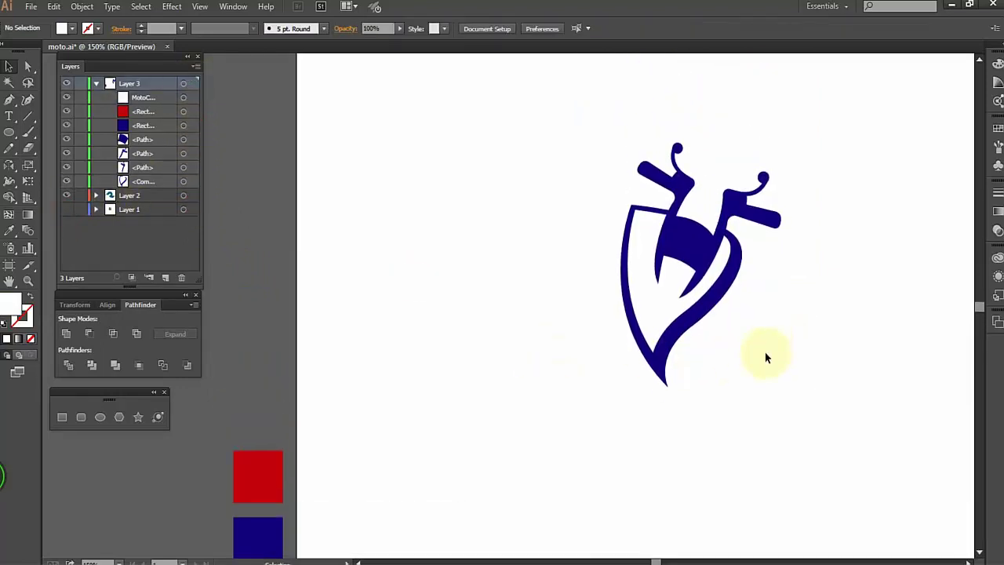
# Step: Recolor the traced shield outline with the red sampled from the color square beside the artboard
pyautogui.click(624, 246)
pyautogui.click(10, 229)
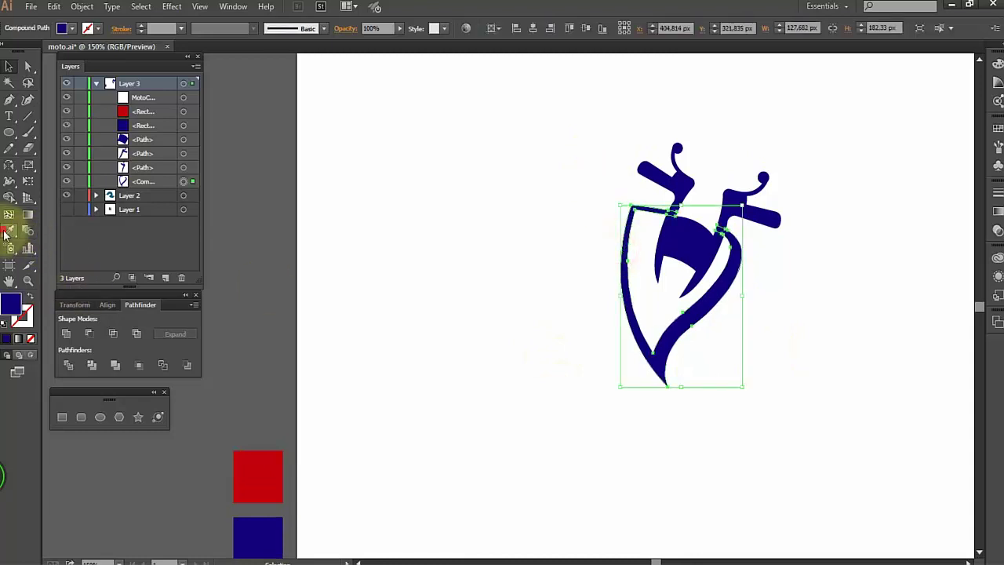
pyautogui.click(259, 475)
pyautogui.press('v')
pyautogui.click(429, 262)
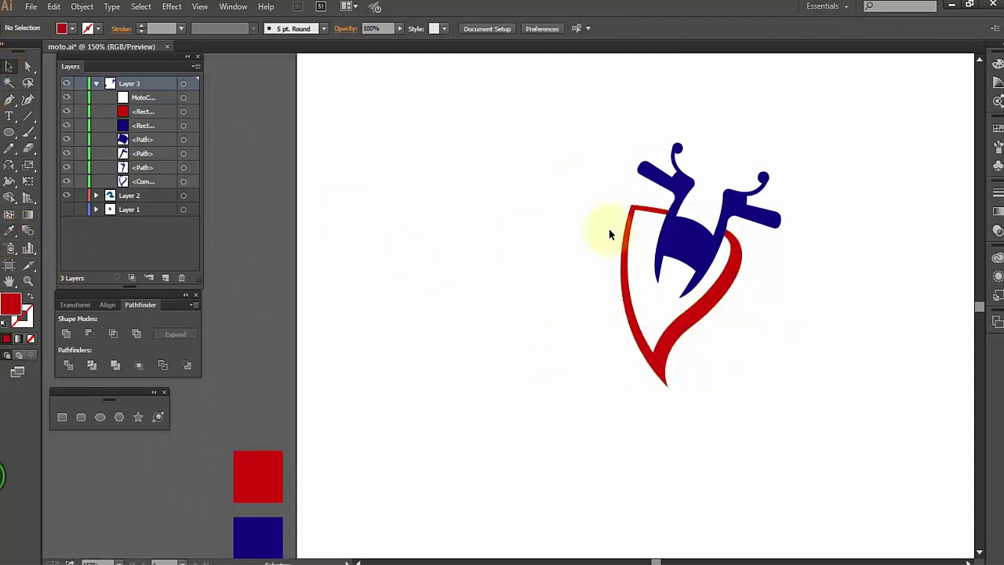
# Step: Recolor the center panel between the handlebar forks with the red from the color square
pyautogui.click(690, 236)
pyautogui.click(9, 230)
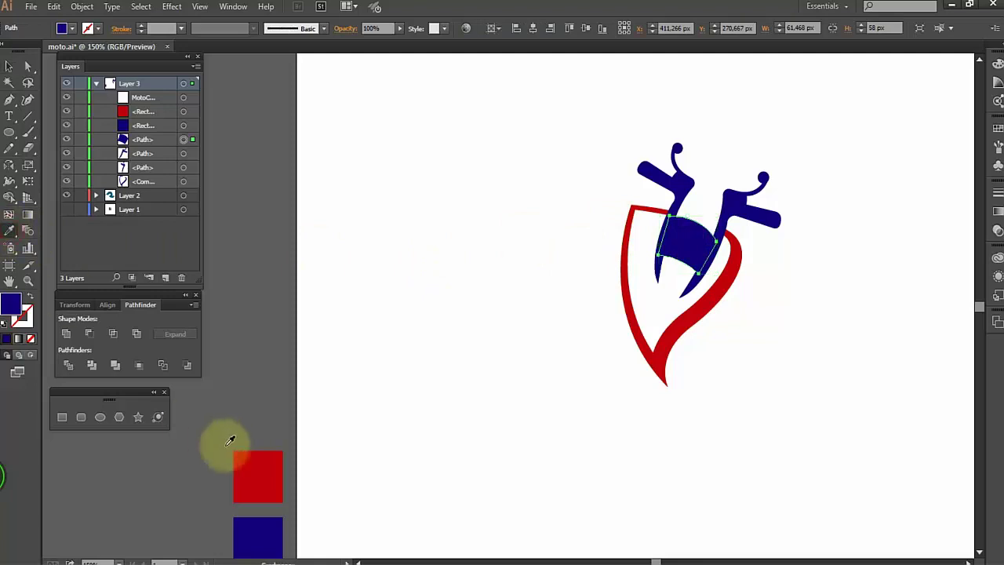
pyautogui.click(259, 475)
pyautogui.click(9, 66)
pyautogui.click(553, 359)
pyautogui.scroll(1, 554, 361)
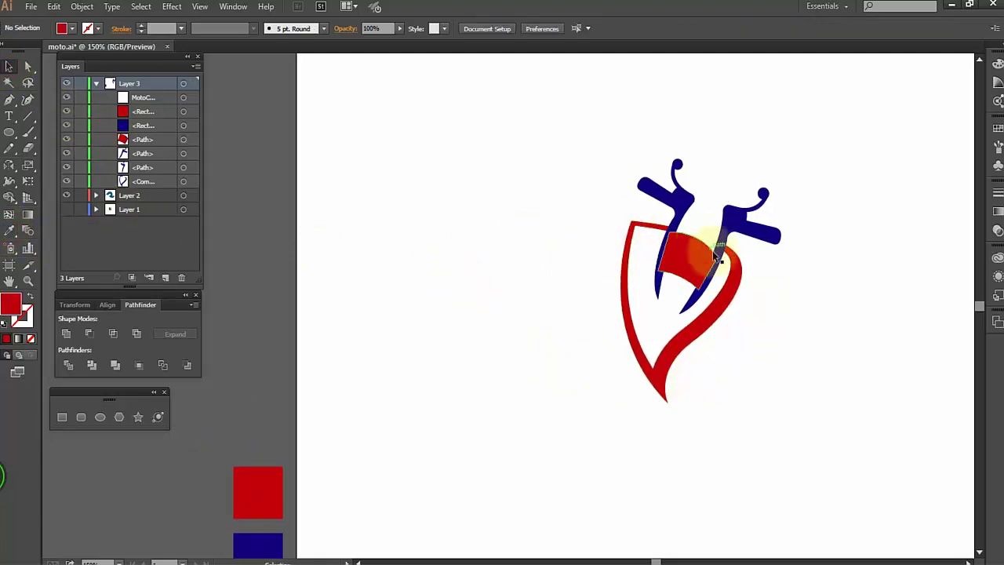
# Step: Return the shield outline to dark blue by sampling the color of the handlebar shape
pyautogui.click(634, 329)
pyautogui.click(9, 232)
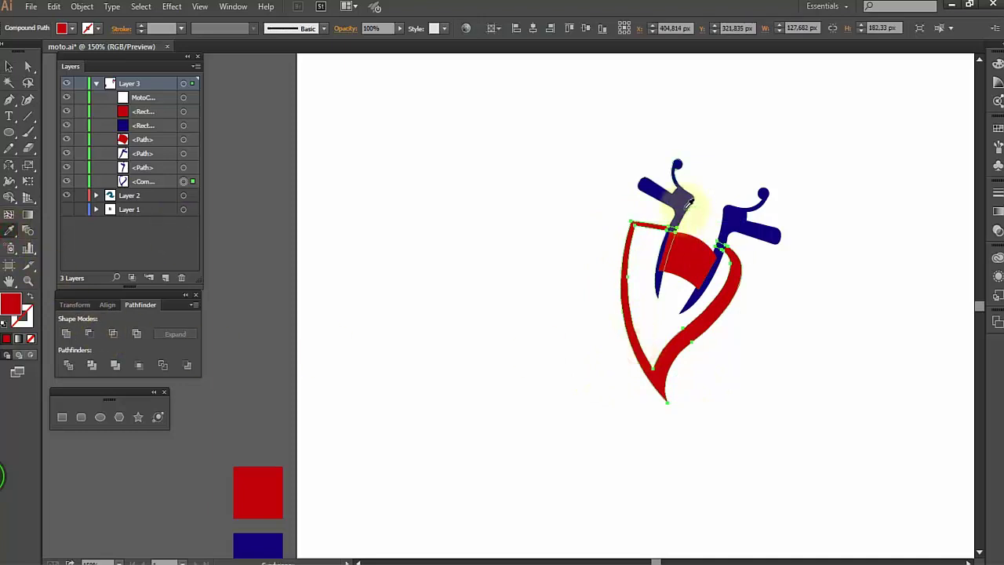
pyautogui.click(679, 202)
pyautogui.click(8, 65)
pyautogui.click(404, 119)
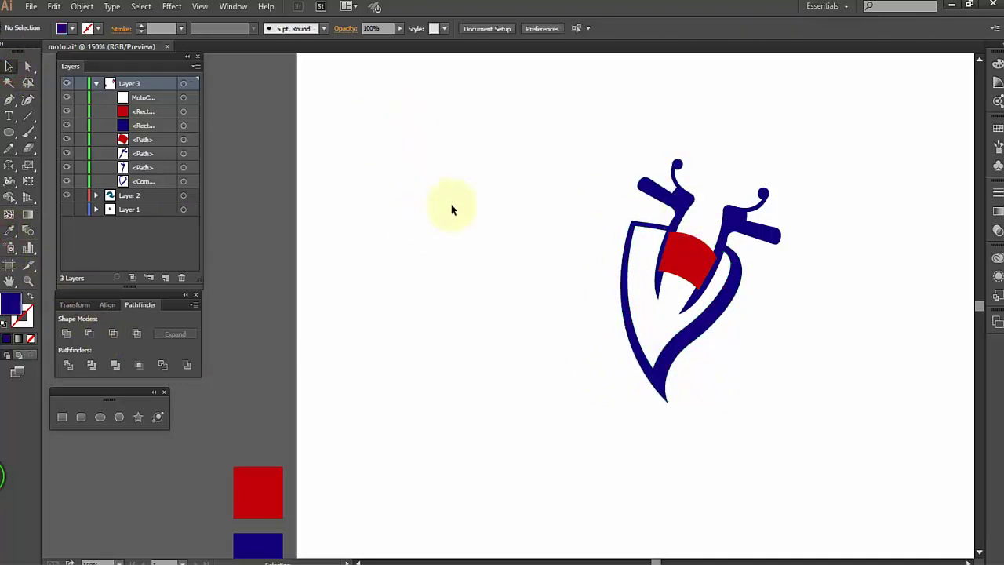
# Step: Recolor the center panel between the forks with the dark blue sampled from the color square
pyautogui.scroll(-2, 442, 268)
pyautogui.scroll(-1, 442, 268)
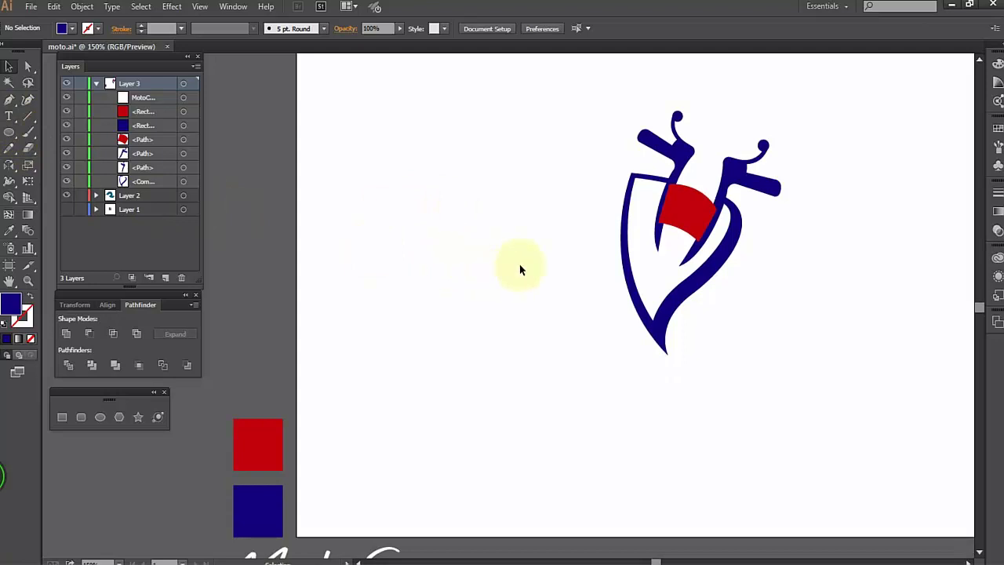
pyautogui.click(9, 230)
pyautogui.click(257, 510)
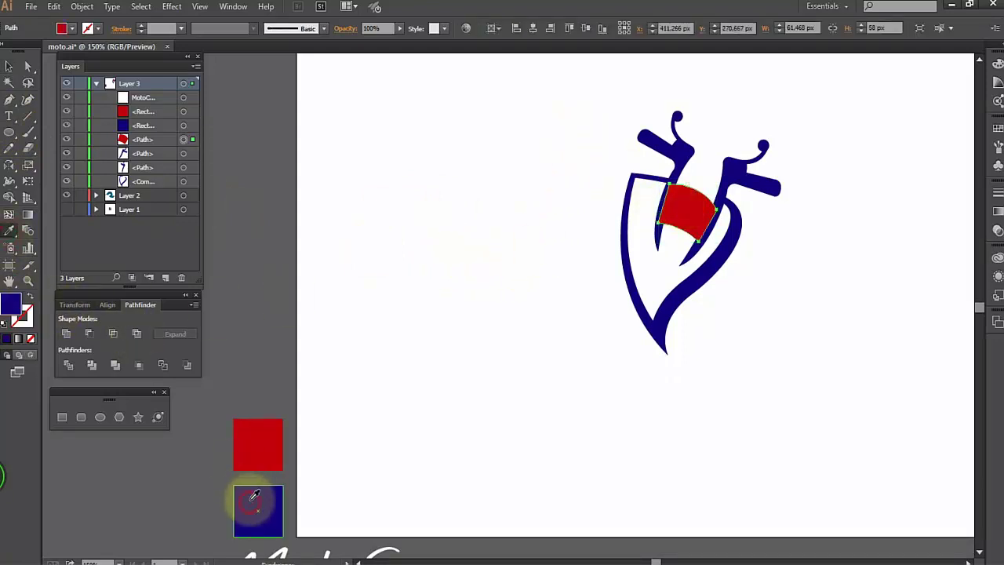
# Step: Select all four dark blue logo shapes and unite them into a single shape with Pathfinder
pyautogui.click(9, 66)
pyautogui.moveTo(595, 100); pyautogui.dragTo(815, 385)
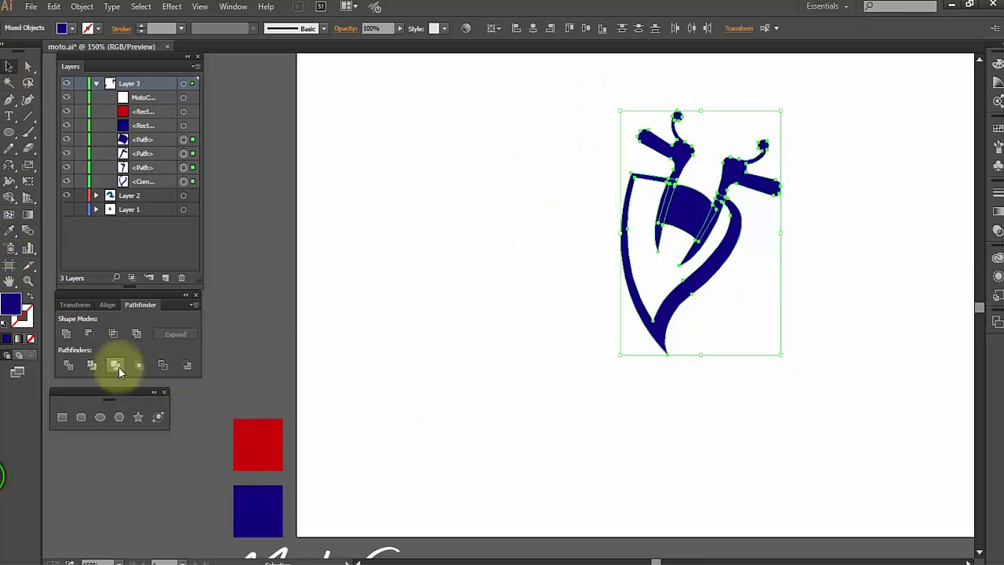
pyautogui.click(66, 333)
# Step: Fill the enclosed white area inside the shield as a separate shape using Shape Builder, and select that new shape
pyautogui.click(10, 197)
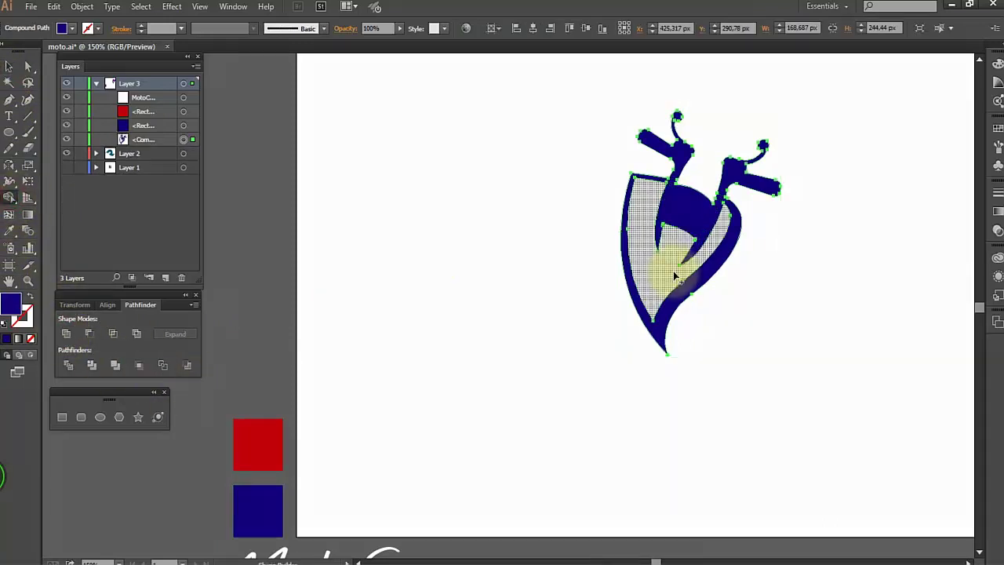
pyautogui.click(675, 275)
pyautogui.click(9, 68)
pyautogui.click(614, 293)
pyautogui.click(674, 275)
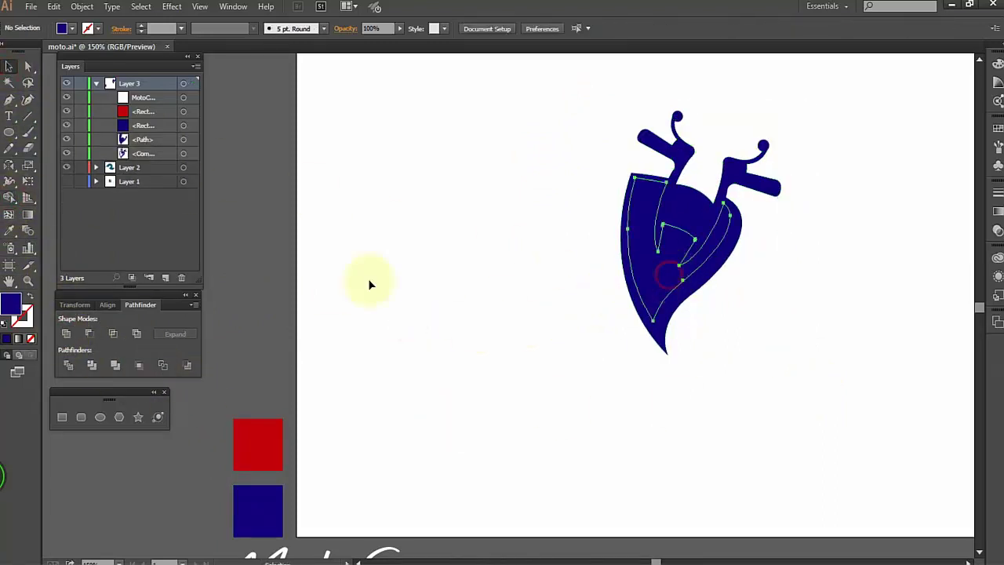
# Step: Color the new inner shield shape with the red sampled from the color square
pyautogui.click(9, 230)
pyautogui.click(243, 428)
pyautogui.click(10, 67)
pyautogui.click(377, 282)
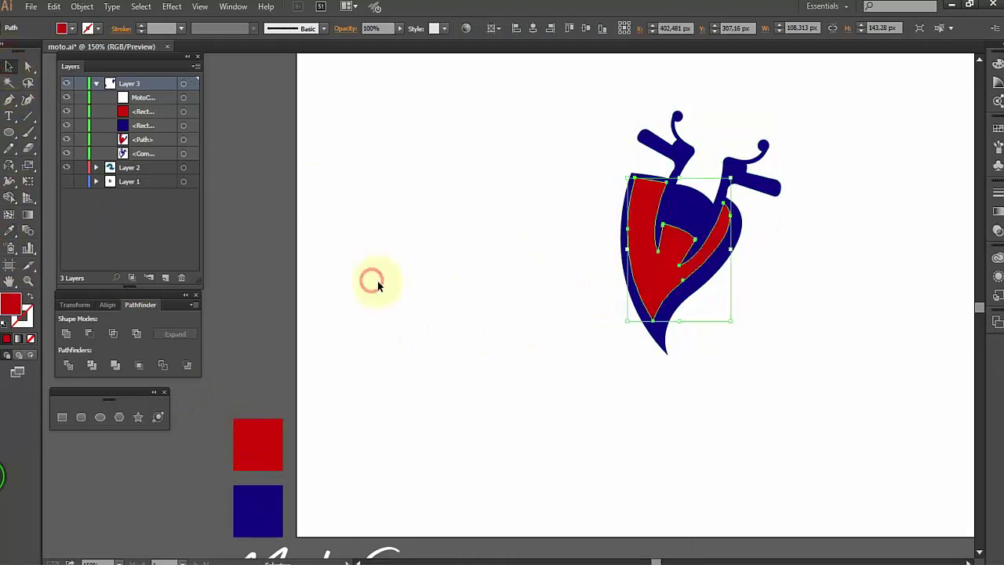
pyautogui.scroll(3, 413, 303)
pyautogui.scroll(-2, 414, 301)
pyautogui.hscroll(4, 414, 301)
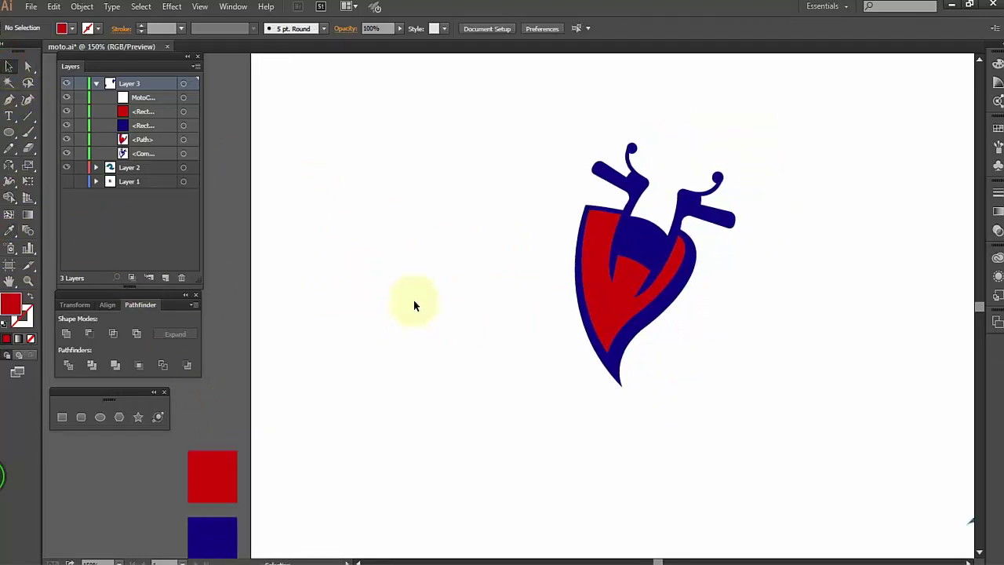
# Step: Move the red inner shape out of the shield and delete it
pyautogui.moveTo(594, 318); pyautogui.dragTo(500, 318)
pyautogui.click(498, 377)
pyautogui.click(509, 312)
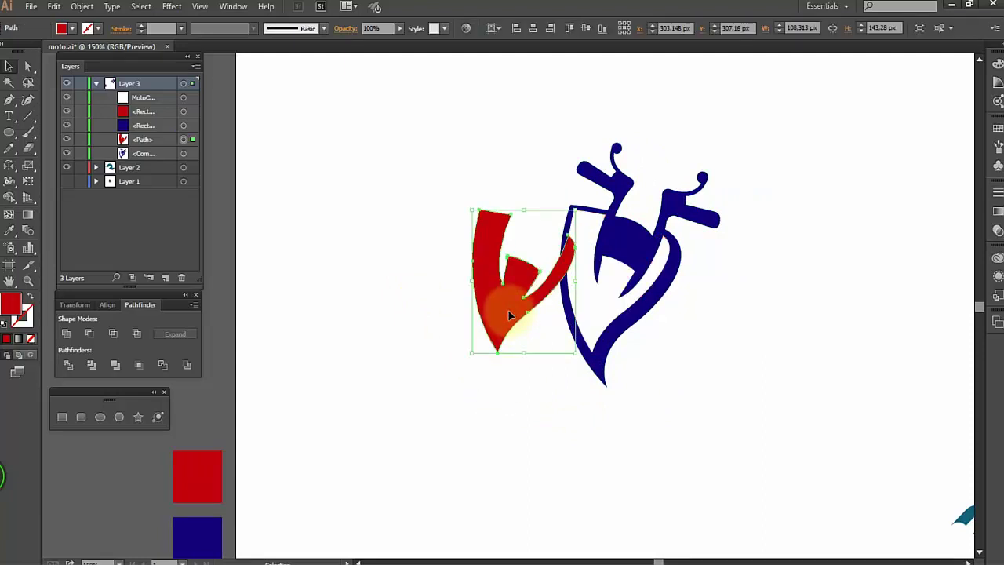
pyautogui.press('Delete')
# Step: Place a copy of the white MotoCross text beside the shield's lower tip and color it with the red sample
pyautogui.scroll(-2, 506, 318)
pyautogui.moveTo(372, 542); pyautogui.dragTo(823, 293)
pyautogui.click(9, 230)
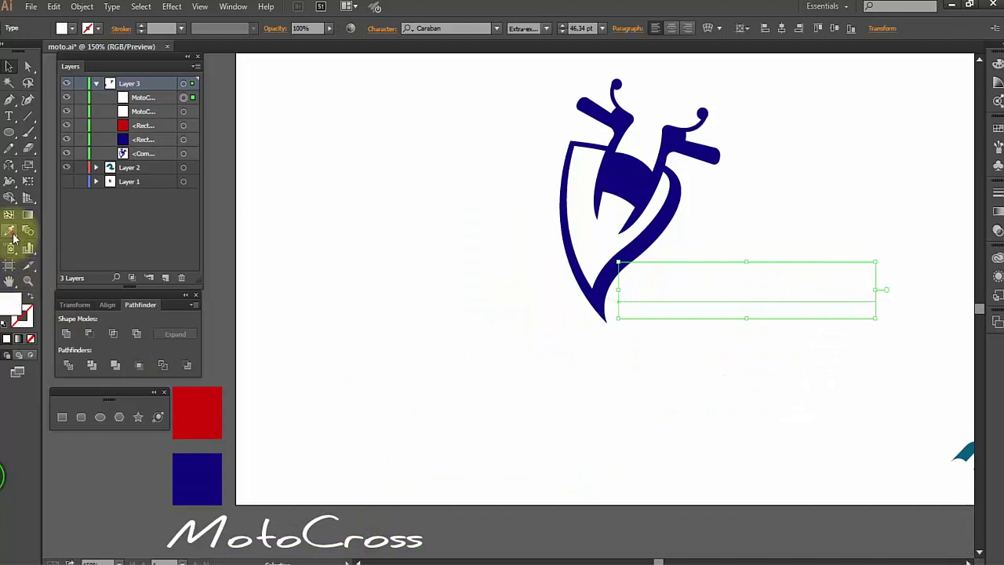
pyautogui.click(191, 408)
pyautogui.click(9, 66)
pyautogui.click(472, 400)
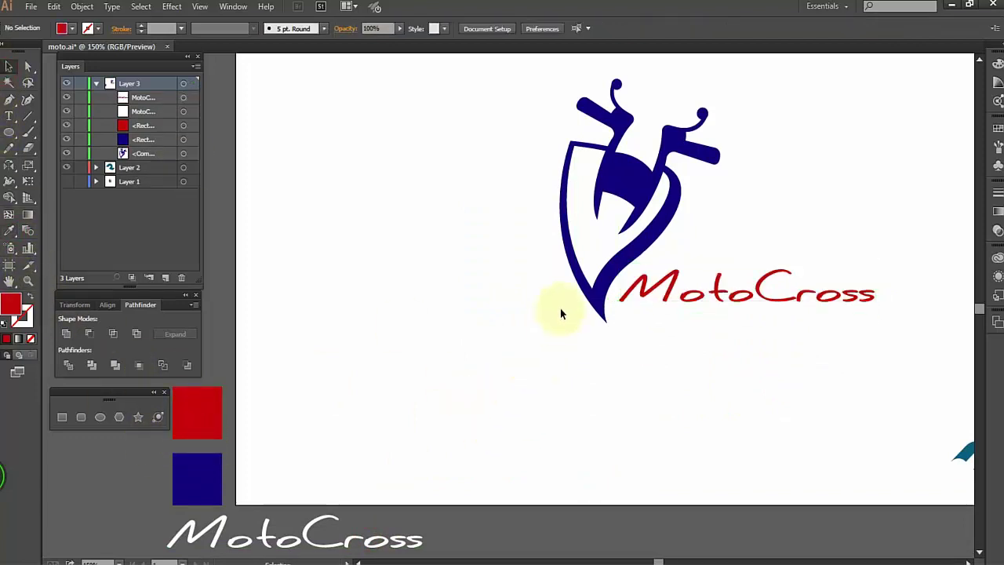
# Step: Move the dark blue motorcycle logo down about 7 px beside the red MotoCross text
pyautogui.moveTo(602, 302); pyautogui.dragTo(602, 304)
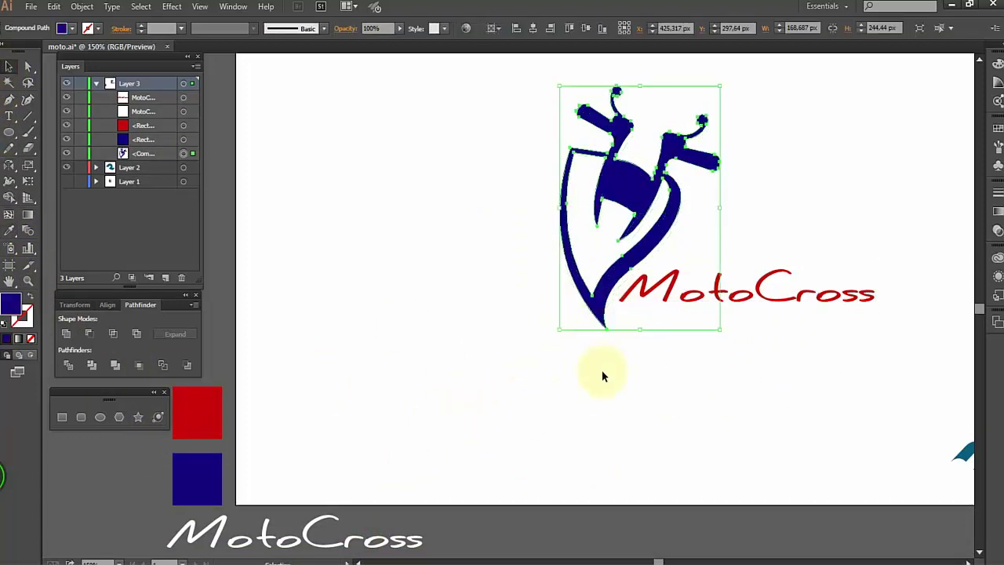
pyautogui.scroll(3, 601, 376)
pyautogui.hscroll(2, 601, 384)
pyautogui.scroll(-3, 606, 427)
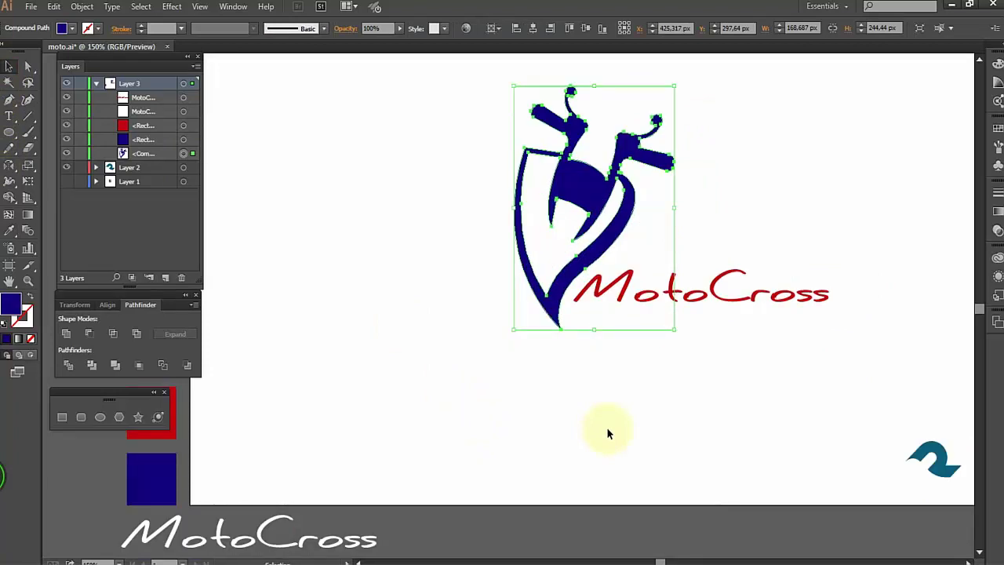
pyautogui.click(607, 427)
pyautogui.scroll(2, 607, 426)
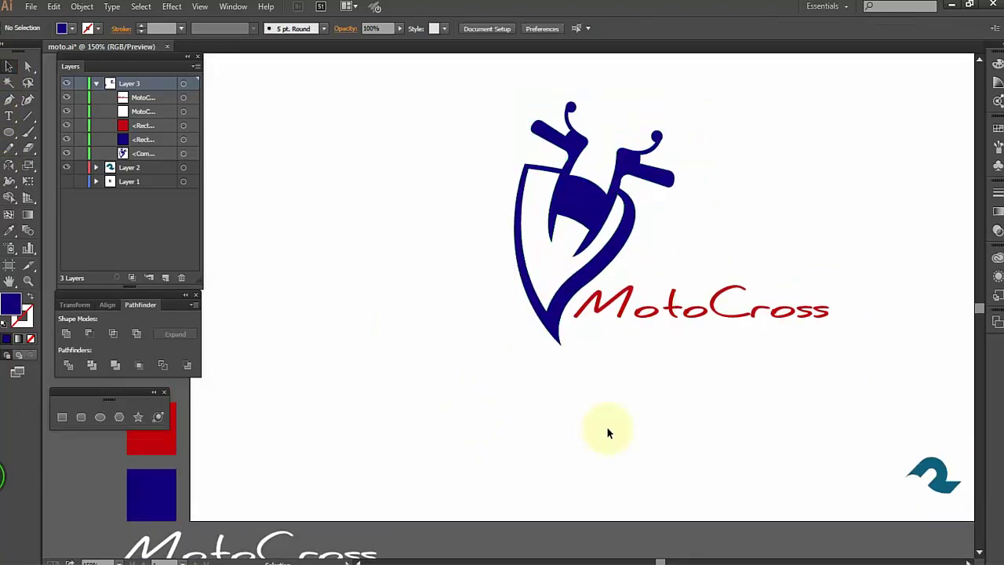
# Step: Scale the motorcycle logo down to about 128 × 186 px and position its tip beside the start of the MotoCross text
pyautogui.click(623, 245)
pyautogui.moveTo(676, 136); pyautogui.dragTo(650, 187)
pyautogui.moveTo(549, 375); pyautogui.dragTo(553, 368)
pyautogui.moveTo(559, 408); pyautogui.dragTo(559, 409)
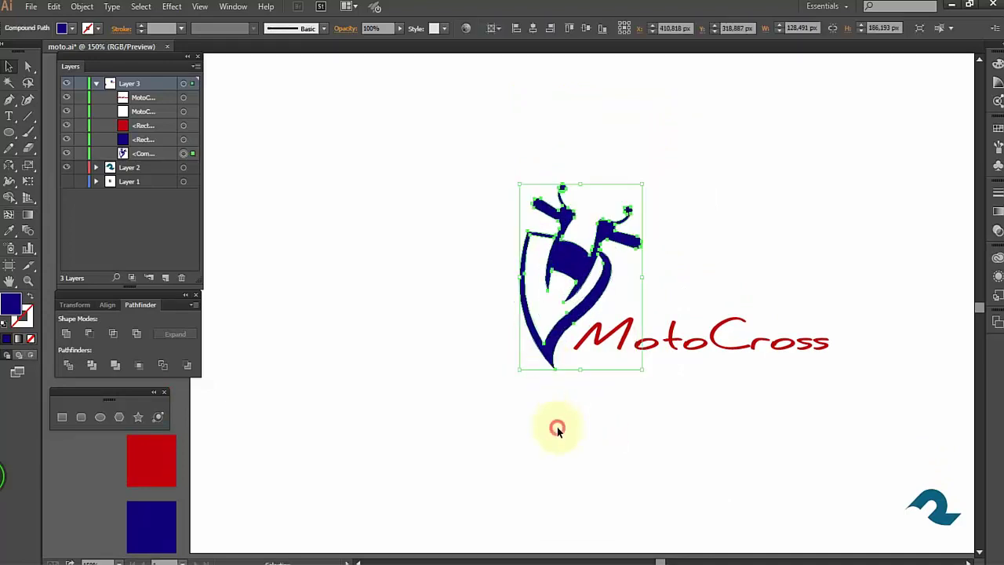
pyautogui.click(558, 424)
pyautogui.keyDown('alt'); pyautogui.scroll(-1, 557, 419); pyautogui.keyUp('alt')
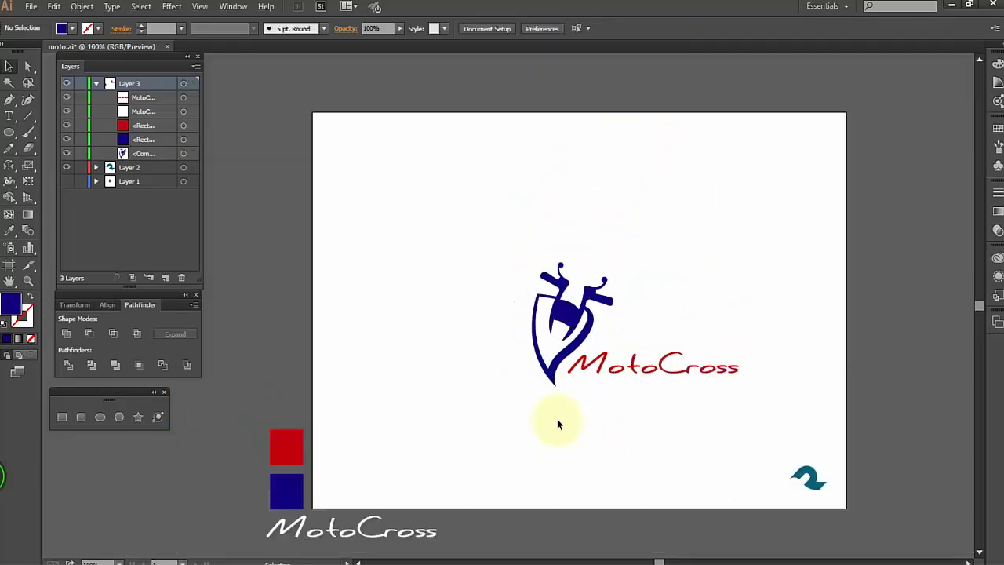
pyautogui.keyDown('alt'); pyautogui.scroll(1, 638, 410); pyautogui.keyUp('alt')
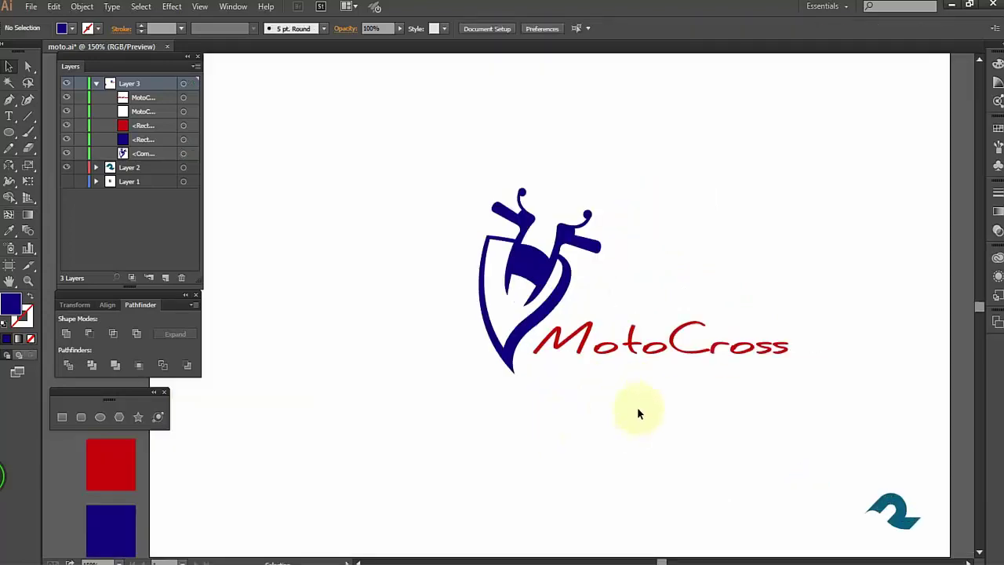
# Step: Convert the red MotoCross text to outlines
pyautogui.click(693, 354)
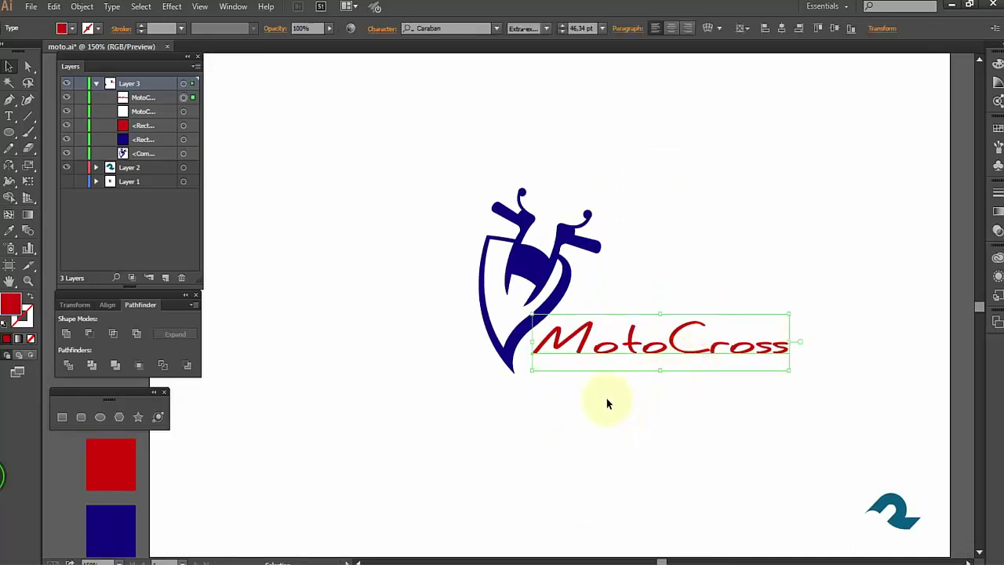
pyautogui.rightClick(610, 349)
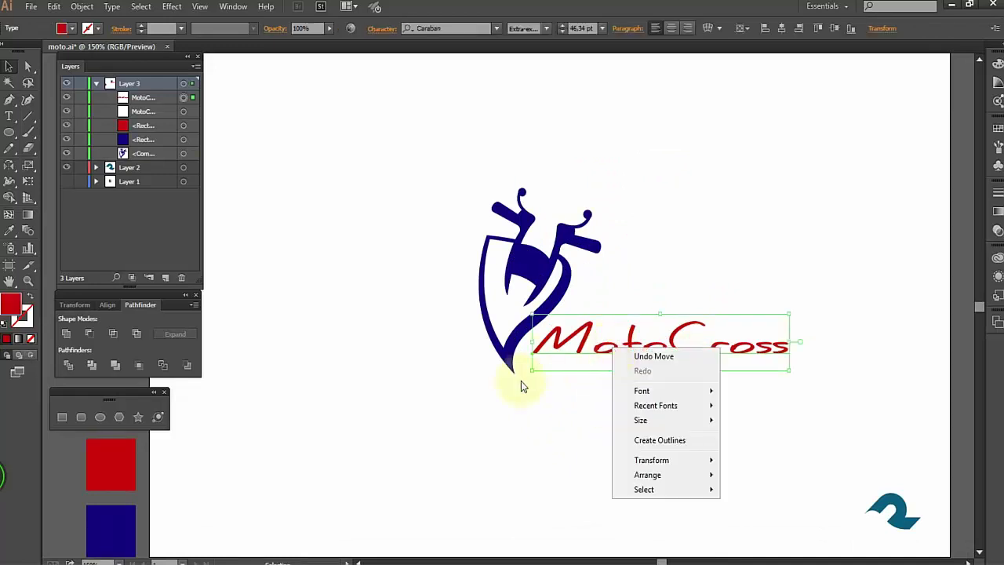
pyautogui.click(506, 412)
pyautogui.rightClick(584, 352)
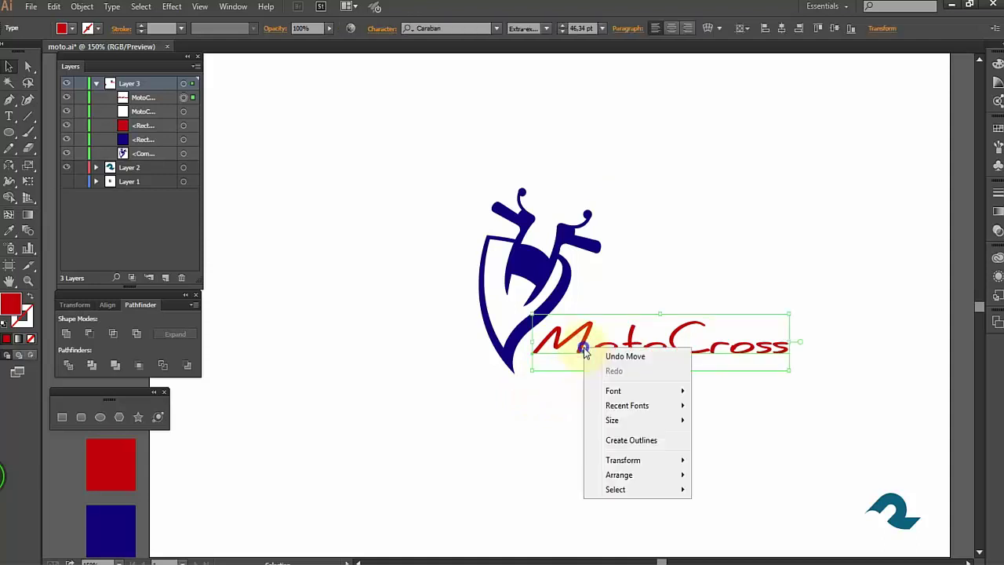
pyautogui.click(616, 442)
pyautogui.click(653, 401)
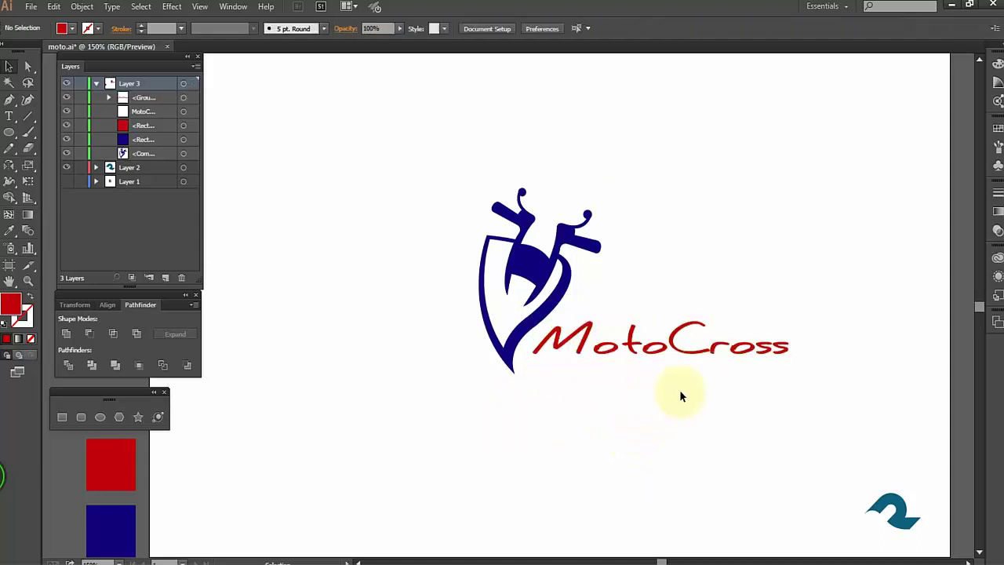
pyautogui.scroll(-3, 691, 388)
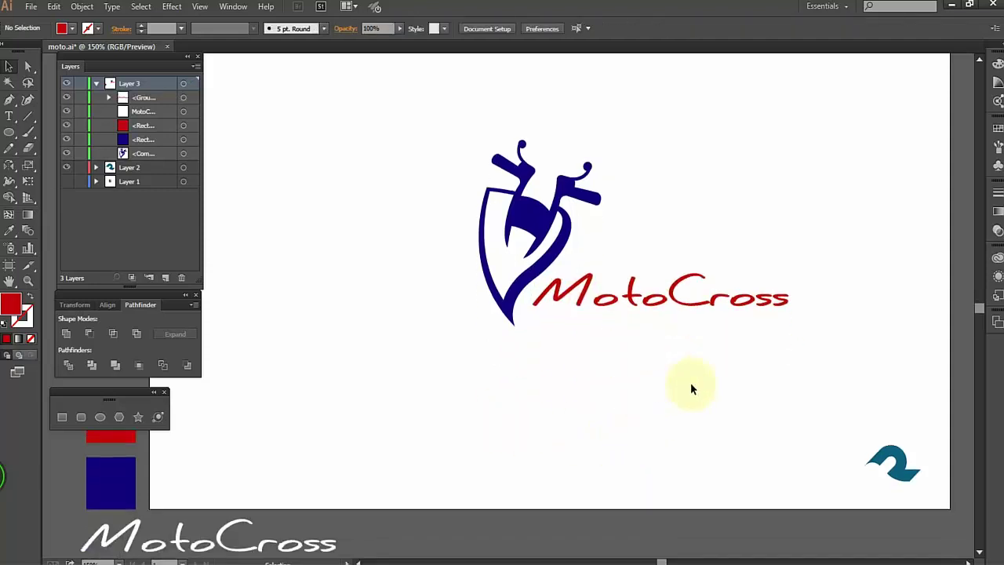
pyautogui.scroll(3, 690, 389)
pyautogui.keyDown('alt'); pyautogui.scroll(1, 691, 389); pyautogui.keyUp('alt')
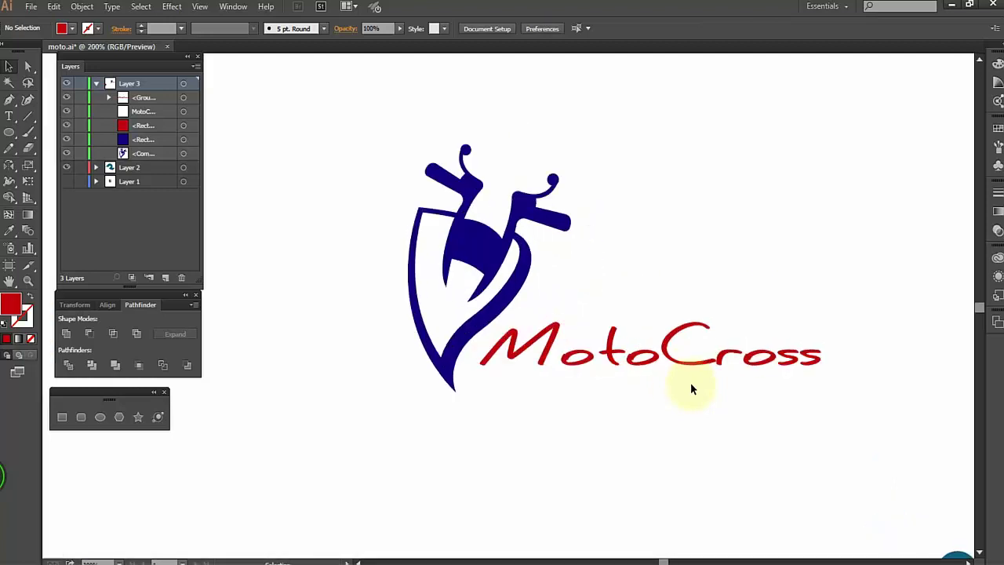
pyautogui.keyDown('alt'); pyautogui.scroll(1, 588, 390); pyautogui.keyUp('alt')
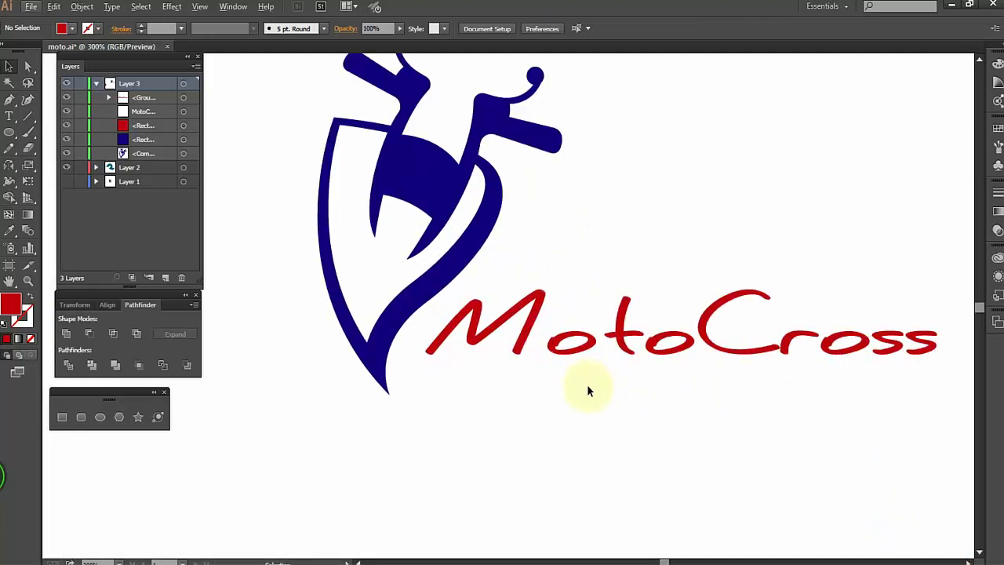
pyautogui.keyDown('alt'); pyautogui.scroll(-1, 588, 390); pyautogui.keyUp('alt')
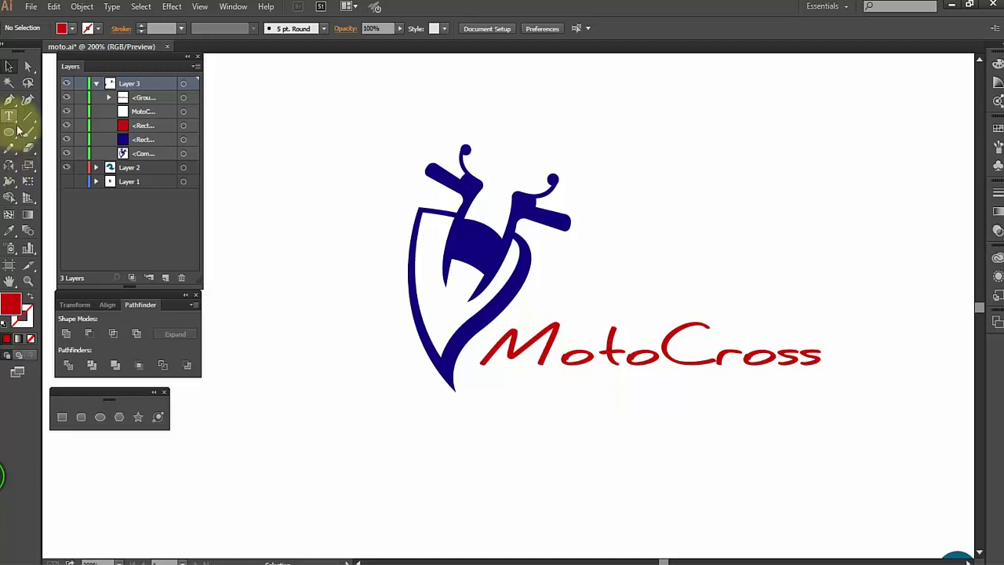
# Step: Copy the white MotoCross text from below the artboard onto the logo and replace its wording with "1"
pyautogui.scroll(-3, 373, 381)
pyautogui.keyDown('alt'); pyautogui.scroll(-2, 373, 381); pyautogui.keyUp('alt')
pyautogui.moveTo(237, 499); pyautogui.dragTo(484, 294)
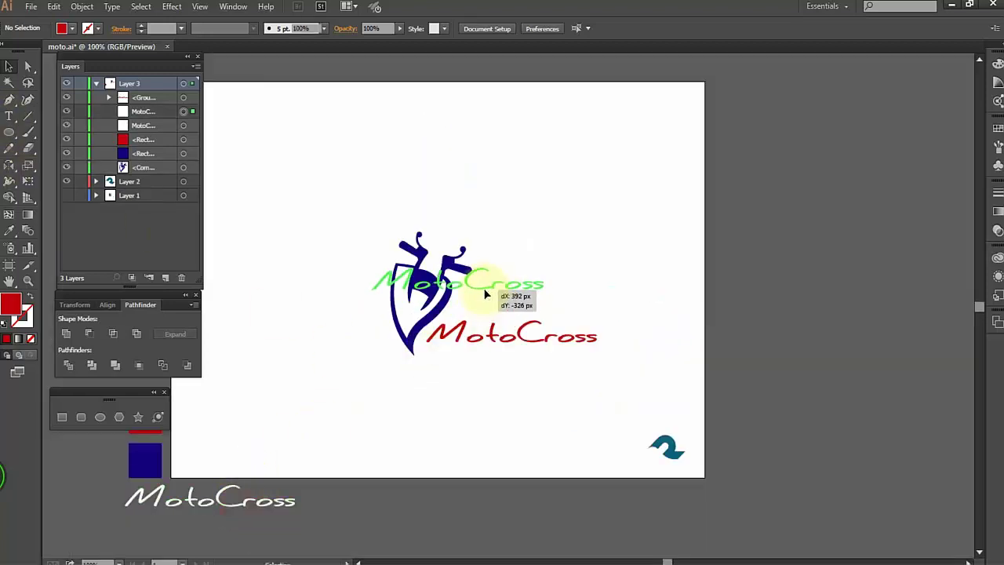
pyautogui.doubleClick(436, 282)
pyautogui.write('1')
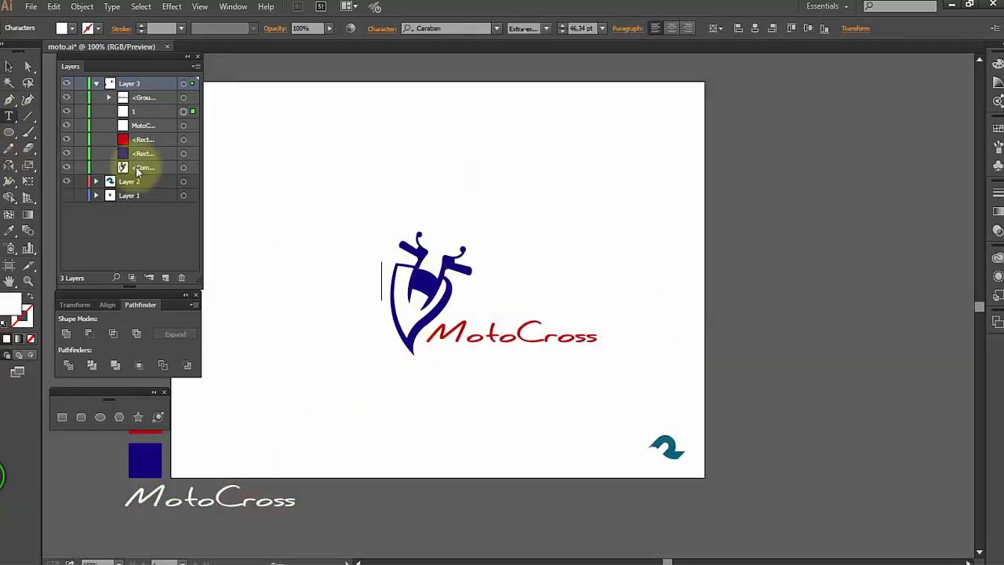
# Step: Place the white 1 on the dark blue center panel, shrink it to about 26 pt and tilt it slightly clockwise
pyautogui.click(8, 67)
pyautogui.moveTo(377, 283); pyautogui.dragTo(427, 287)
pyautogui.keyDown('alt'); pyautogui.scroll(5, 428, 285); pyautogui.keyUp('alt')
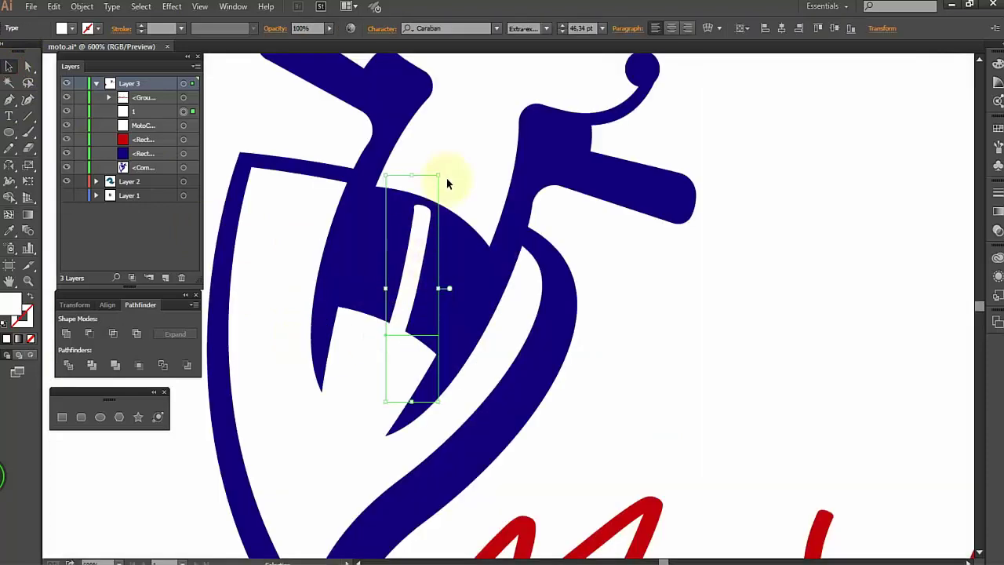
pyautogui.moveTo(439, 175); pyautogui.dragTo(439, 220)
pyautogui.click(621, 312)
pyautogui.moveTo(422, 280); pyautogui.dragTo(414, 264)
# Step: Try out different fonts on the white number 1 in the emblem and set it to Dainty Type
pyautogui.click(455, 28)
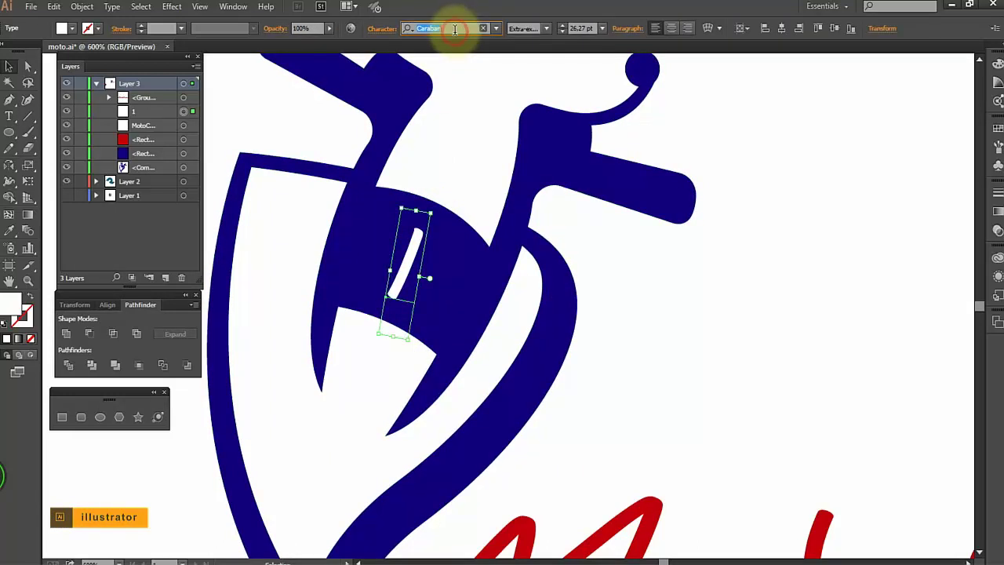
pyautogui.press('Up')
pyautogui.press('Up')
pyautogui.press('Up')
pyautogui.press('Up')
pyautogui.press('Up')
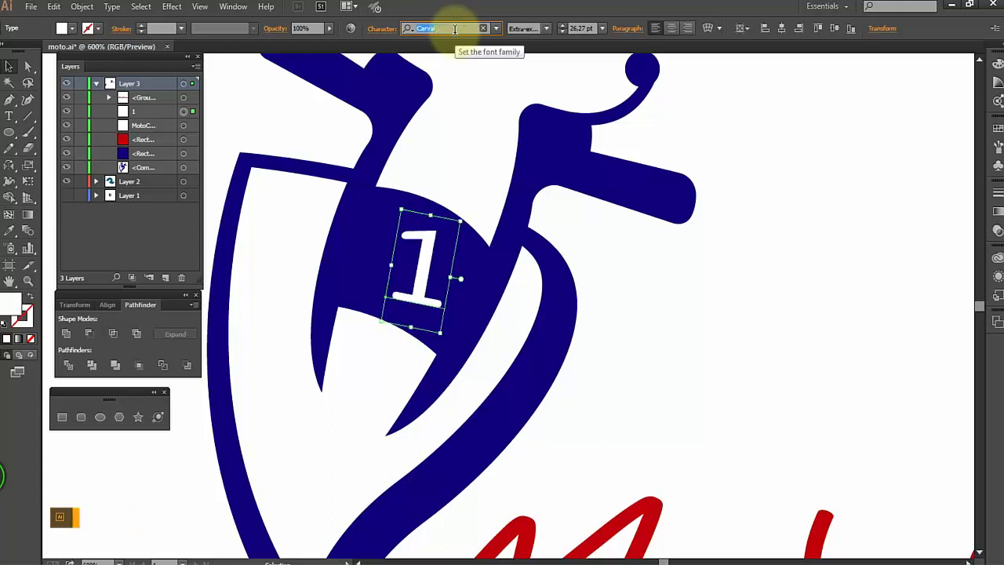
pyautogui.press('Down')
pyautogui.press('Down')
pyautogui.press('Down')
pyautogui.press('Down')
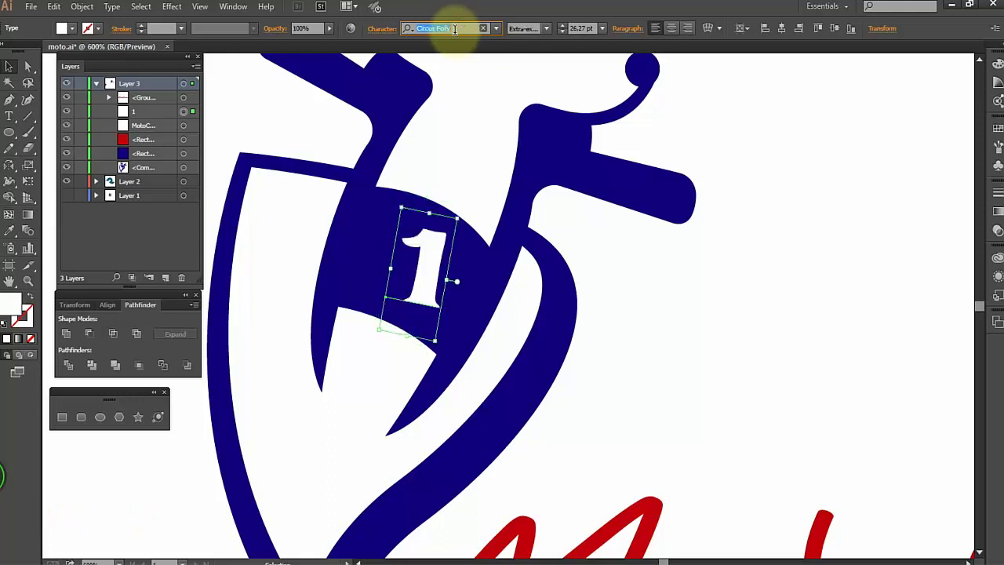
pyautogui.press('Down')
pyautogui.press('Down')
pyautogui.press('Down')
pyautogui.press('Down')
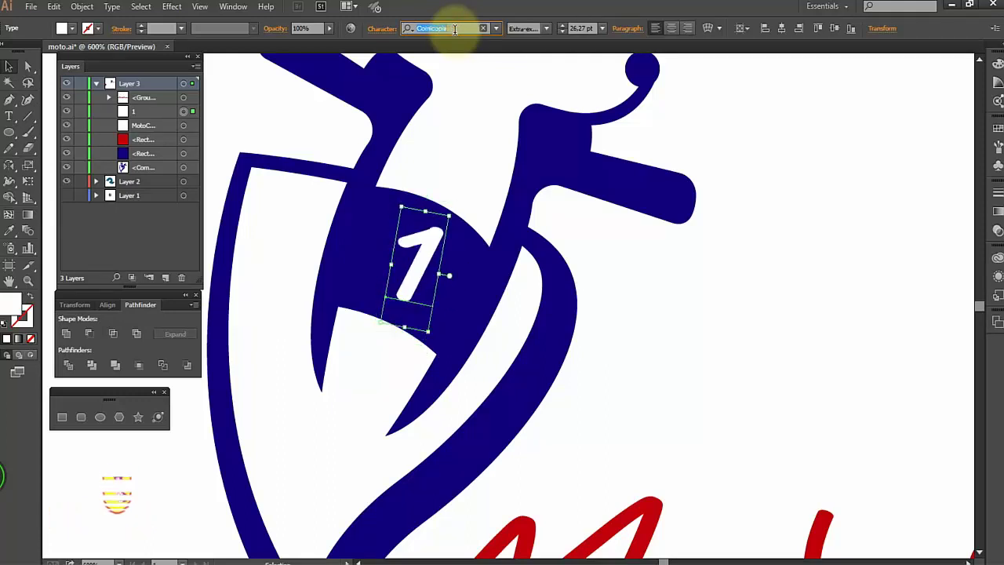
pyautogui.press('Down')
pyautogui.press('Down')
pyautogui.press('Down')
pyautogui.press('Down')
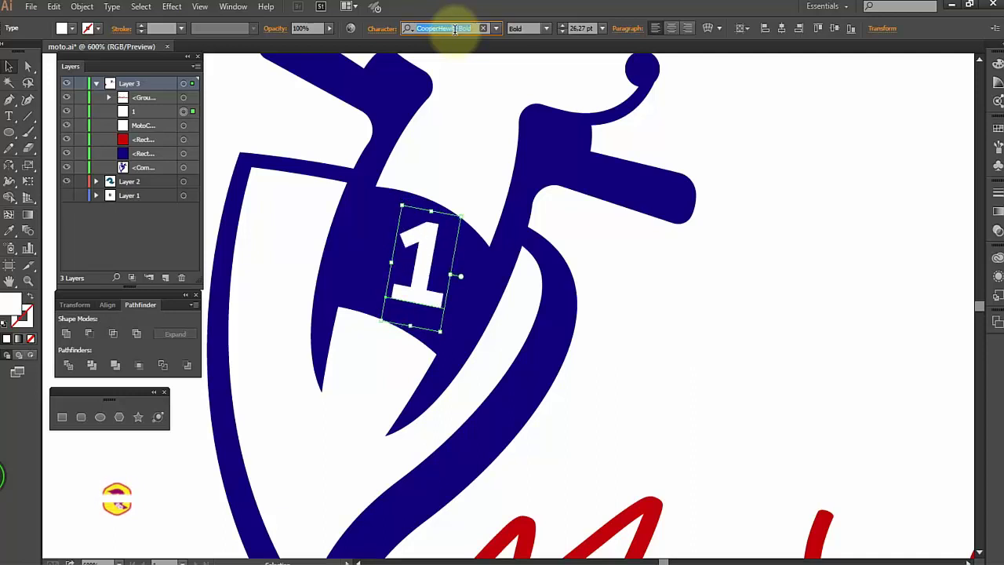
pyautogui.press('Down')
pyautogui.press('Down')
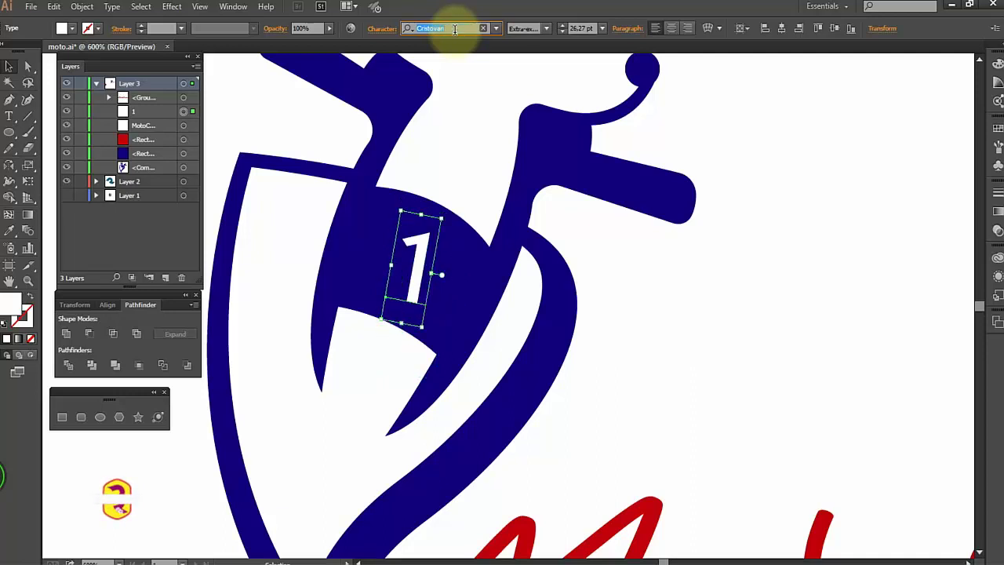
pyautogui.click(498, 27)
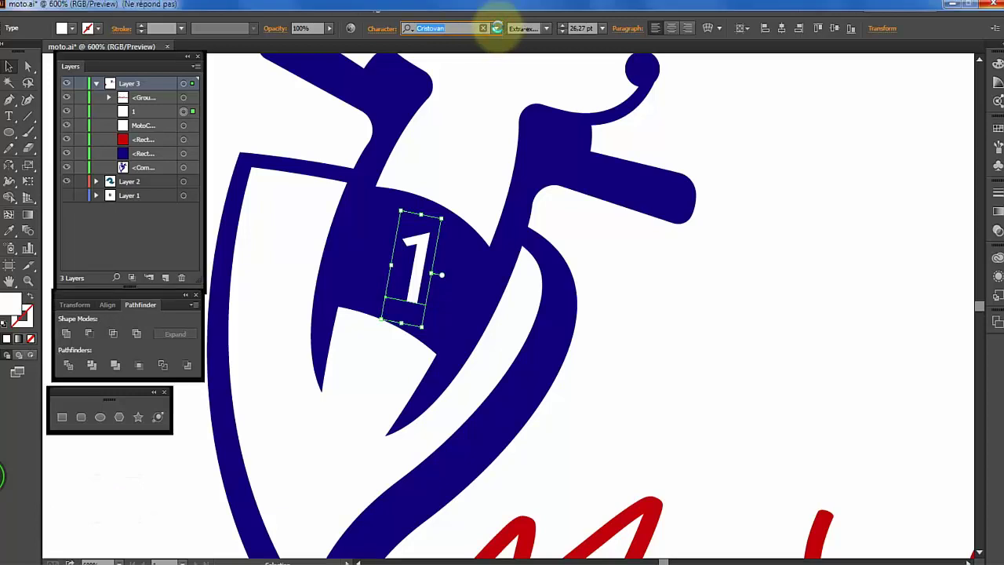
pyautogui.click(535, 229)
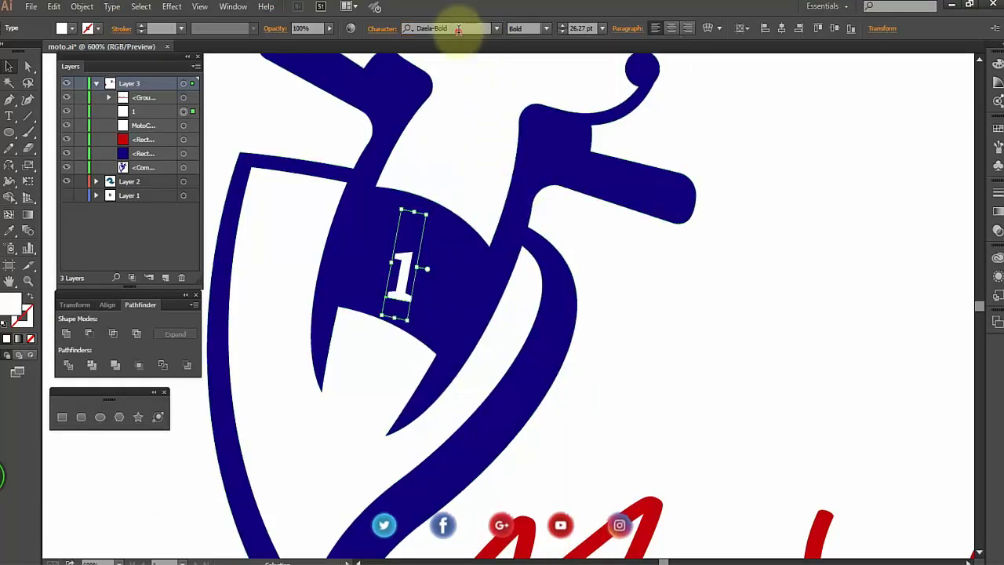
pyautogui.scroll(-1, 458, 29)
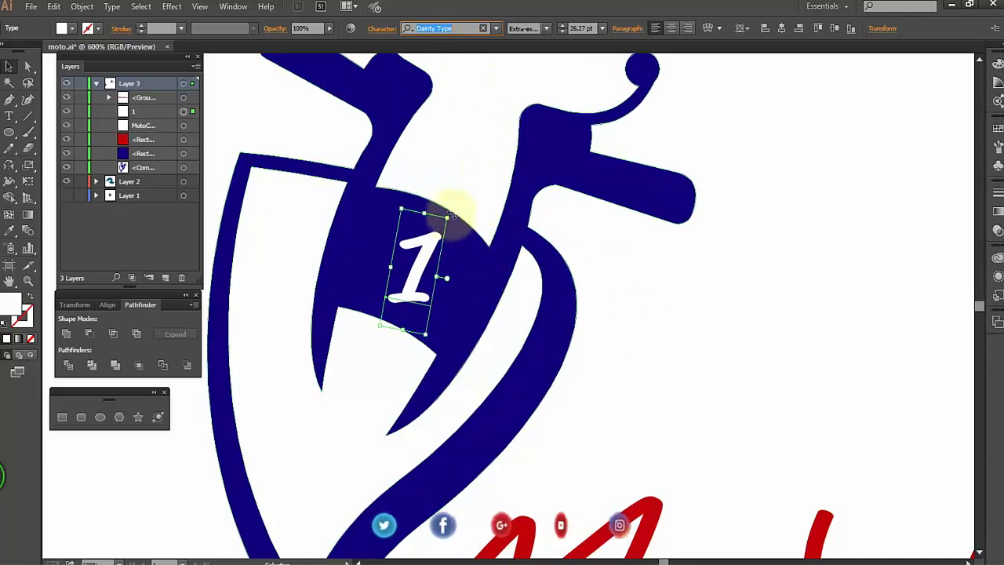
# Step: Tilt the white number 1 slightly further clockwise, recenter it on the dark blue panel and convert it to outlines
pyautogui.moveTo(455, 212); pyautogui.dragTo(464, 222)
pyautogui.moveTo(425, 263); pyautogui.dragTo(417, 258)
pyautogui.rightClick(417, 259)
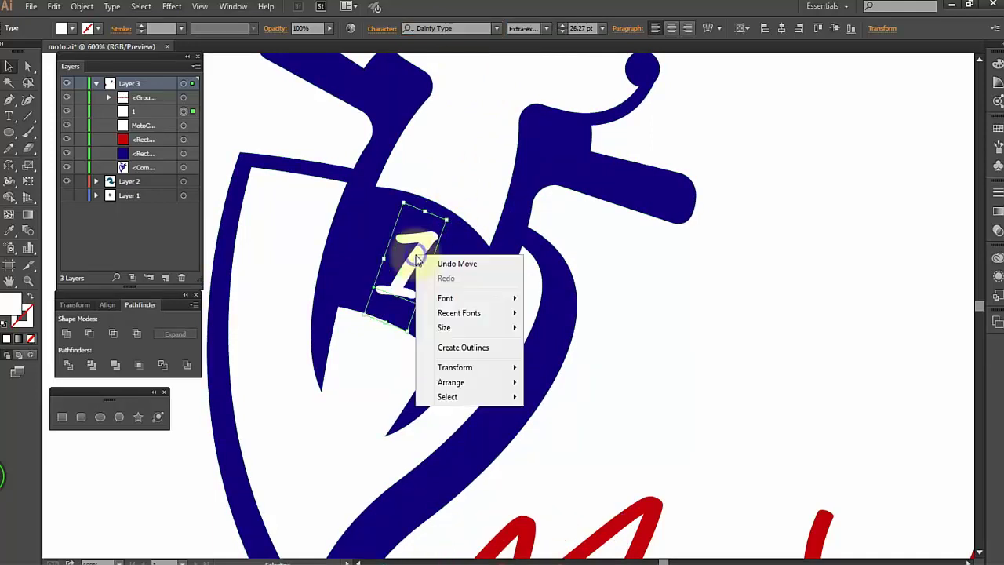
pyautogui.click(455, 348)
pyautogui.click(664, 342)
# Step: Examine the number 1 on the emblem and the balance between the emblem and the MotoCross lettering
pyautogui.scroll(-2, 665, 337)
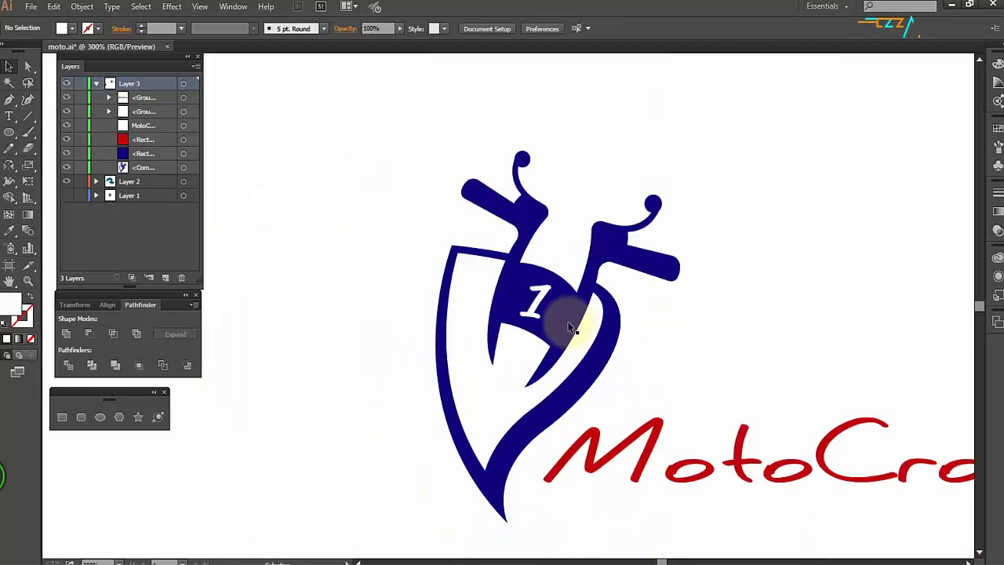
pyautogui.click(538, 298)
pyautogui.click(271, 439)
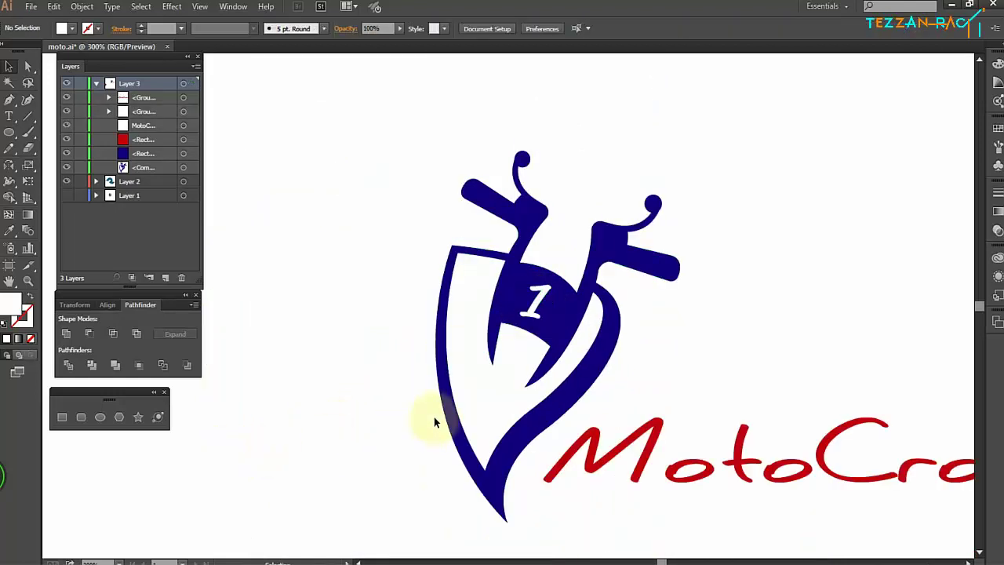
pyautogui.scroll(-2, 434, 416)
pyautogui.hscroll(3, 434, 416)
pyautogui.scroll(-3, 434, 416)
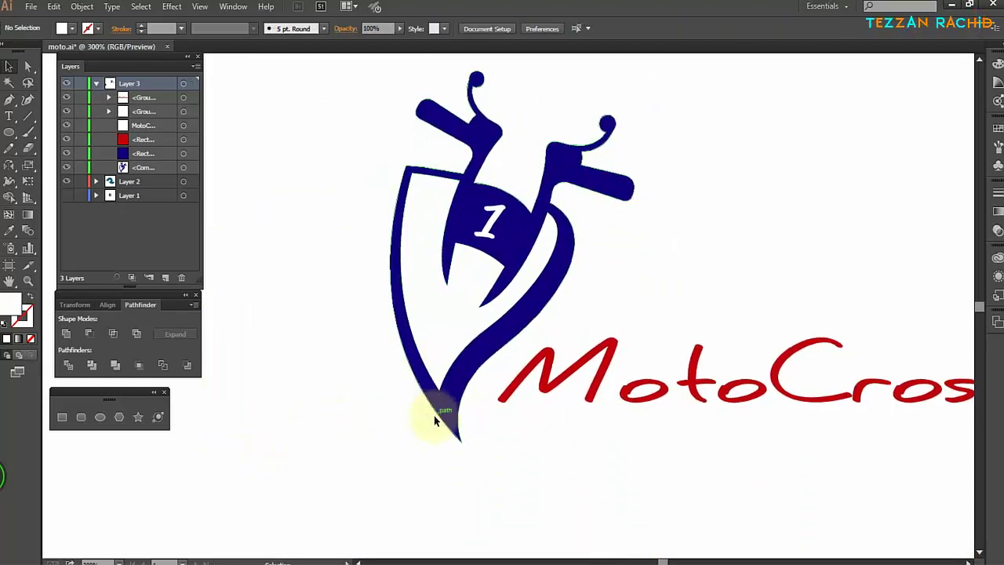
pyautogui.hscroll(2, 435, 416)
pyautogui.scroll(2, 458, 266)
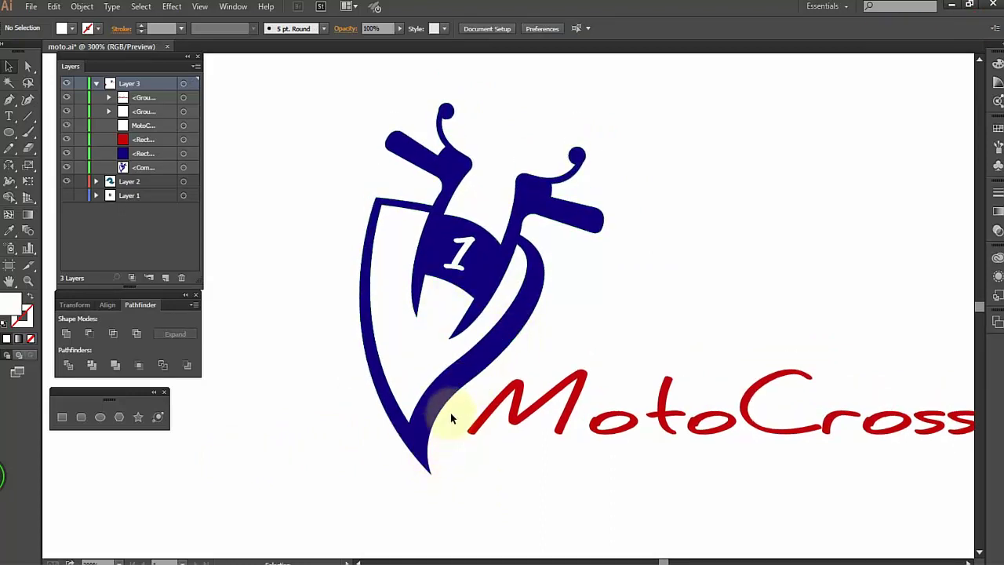
pyautogui.scroll(-1, 450, 404)
pyautogui.scroll(-1, 451, 409)
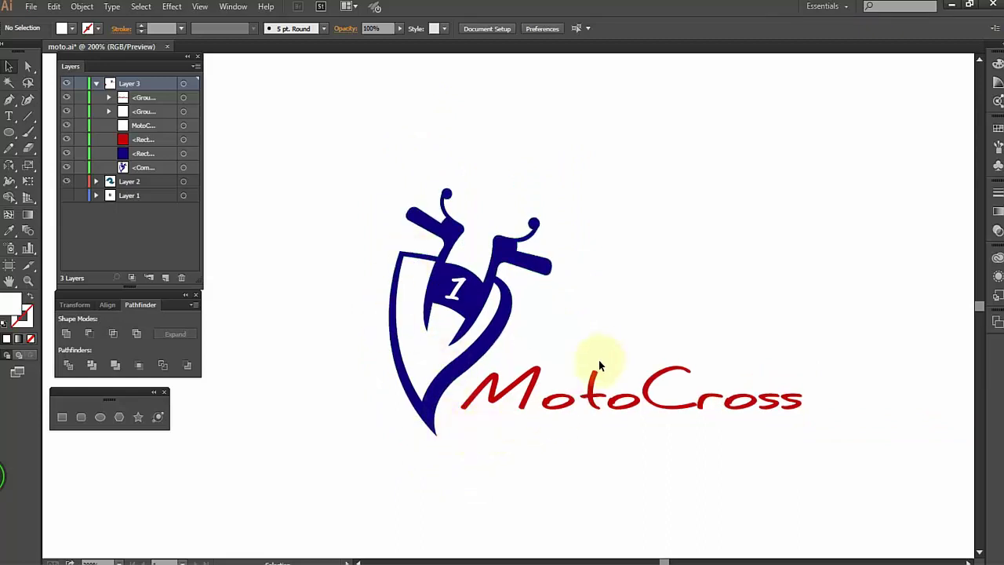
pyautogui.scroll(-1, 598, 363)
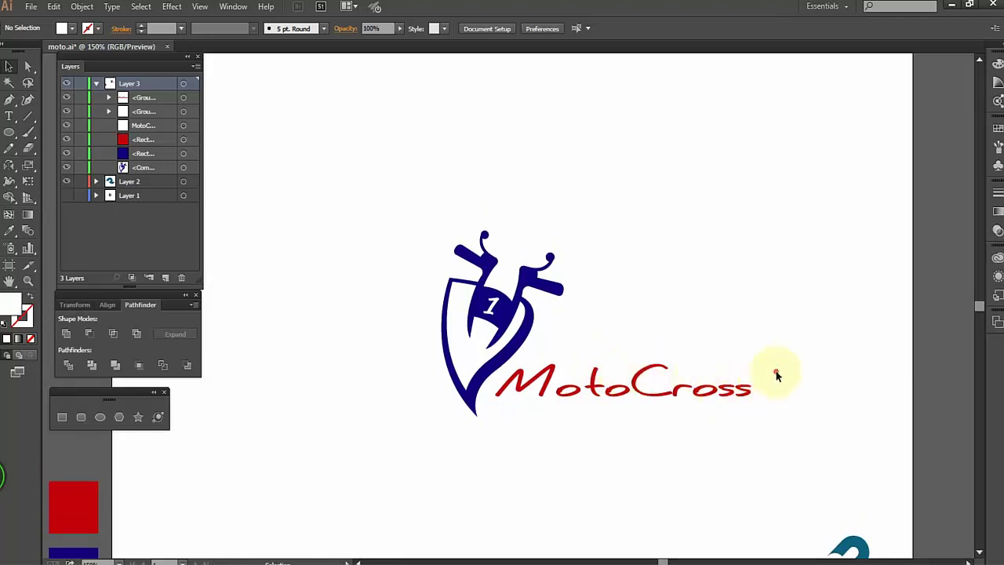
# Step: Copy the outlined red MotoCross lettering beside the emblem
pyautogui.moveTo(777, 375); pyautogui.dragTo(542, 412)
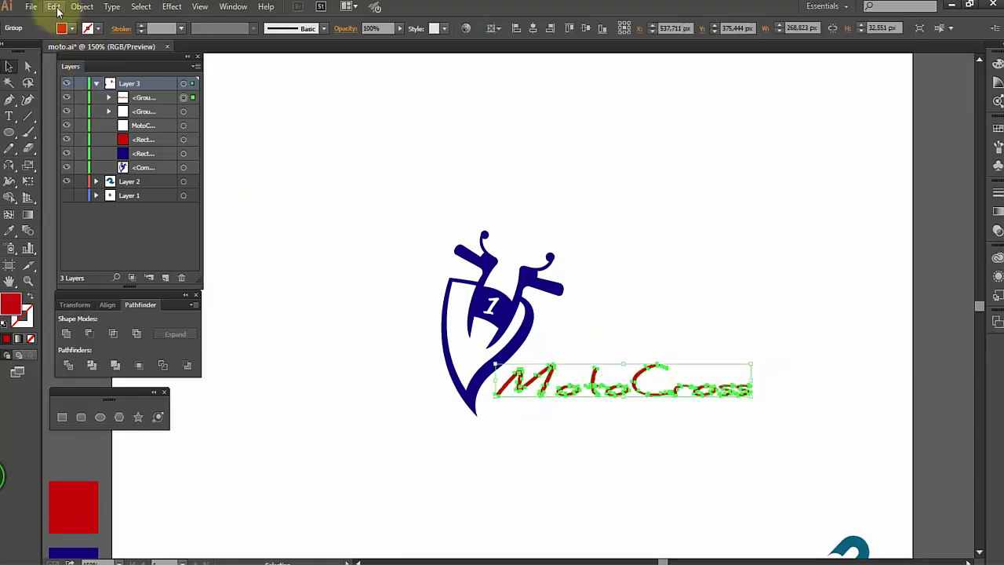
pyautogui.click(54, 6)
pyautogui.click(70, 67)
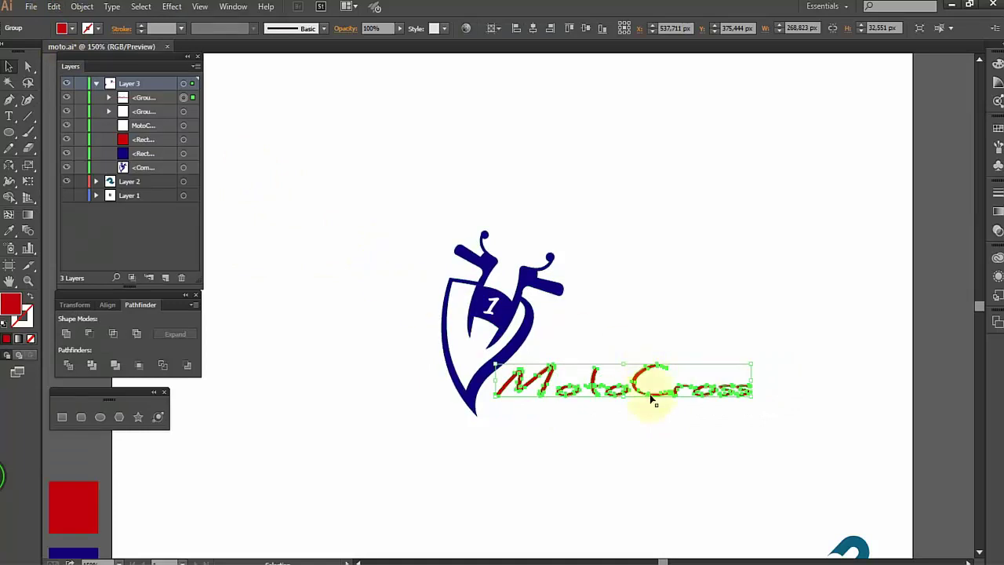
# Step: Give the red MotoCross lettering a 7 pt dark blue stroke aligned to the outside
pyautogui.scroll(1, 650, 403)
pyautogui.keyDown('shift'); pyautogui.click(142, 25); pyautogui.keyUp('shift')
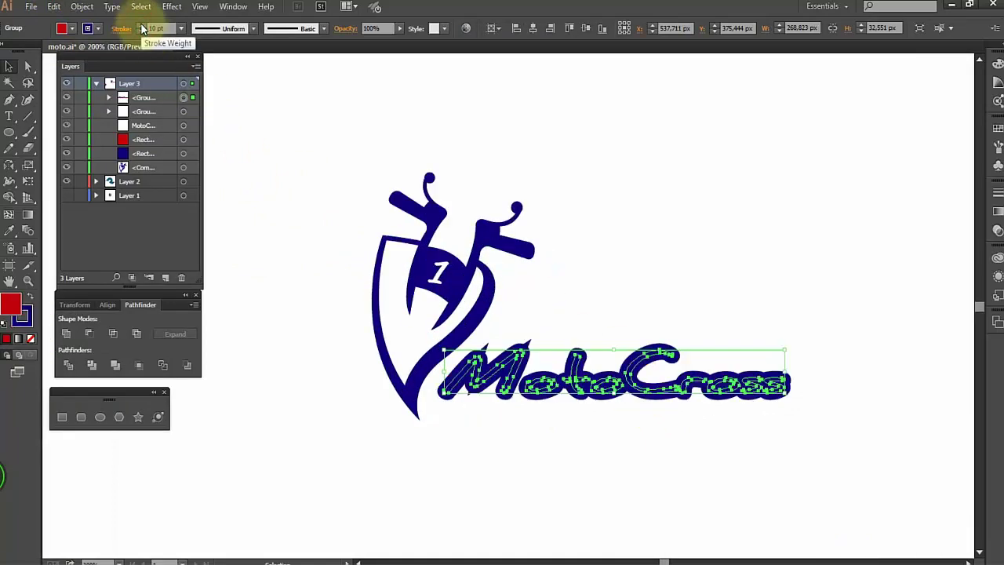
pyautogui.click(997, 192)
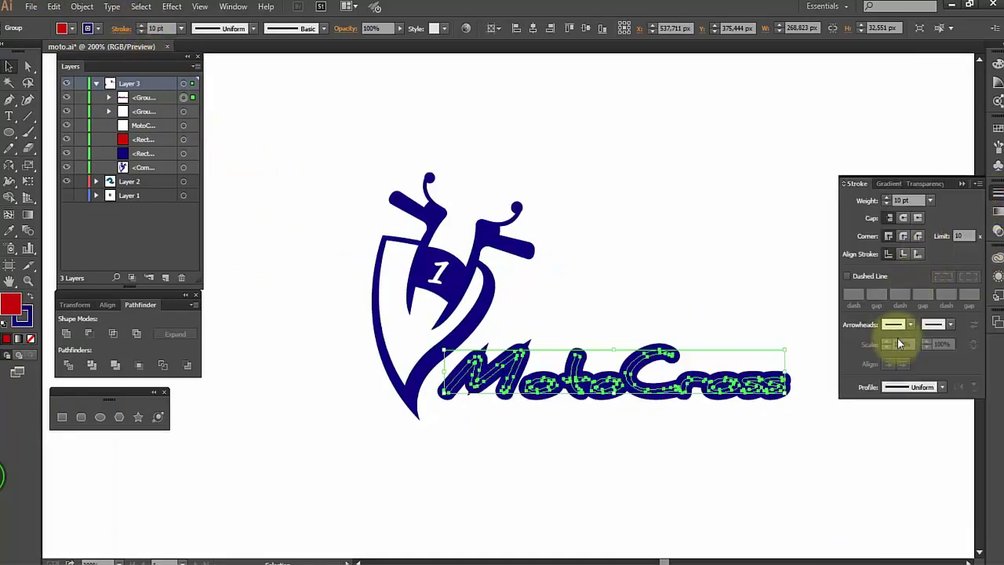
pyautogui.click(903, 256)
pyautogui.click(917, 253)
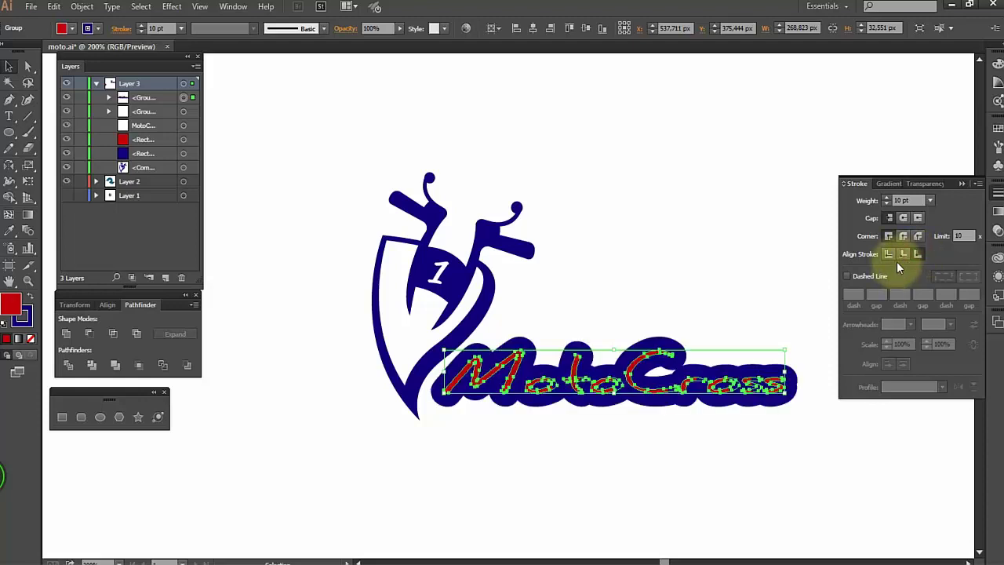
pyautogui.click(887, 203)
pyautogui.click(886, 203)
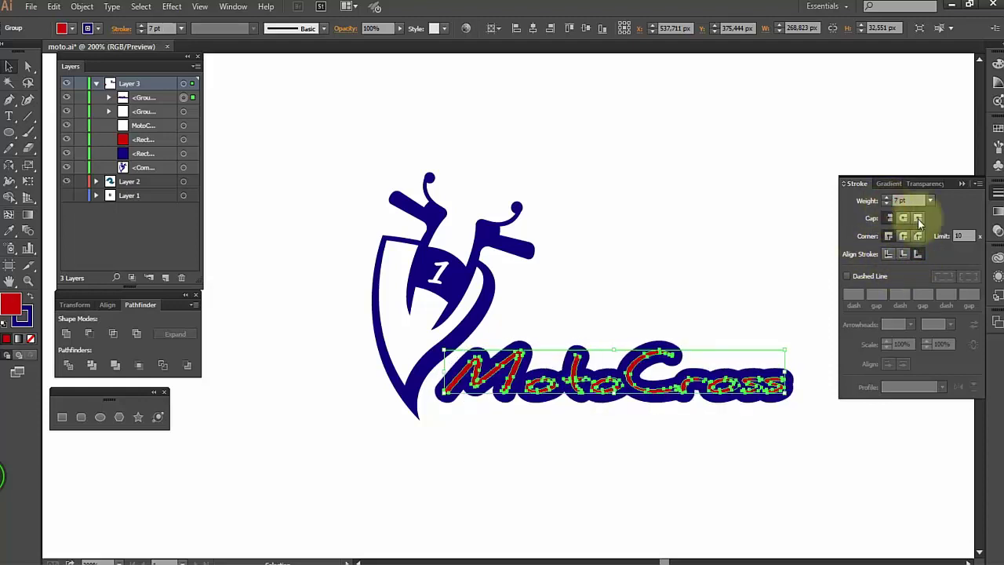
pyautogui.click(963, 183)
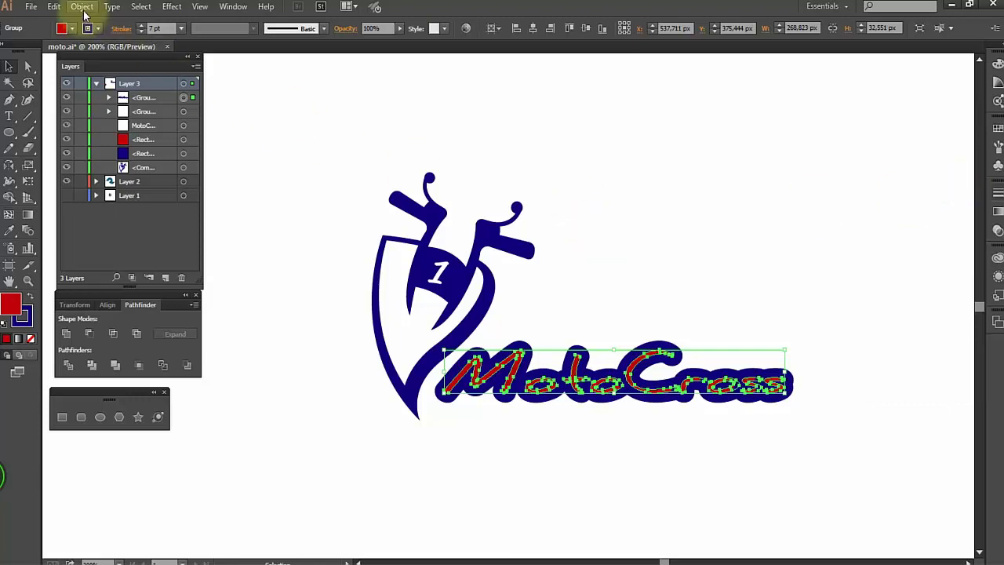
# Step: Outline the stroke of the MotoCross lettering and unite it with the letters into one dark blue shape
pyautogui.click(81, 6)
pyautogui.moveTo(172, 283)
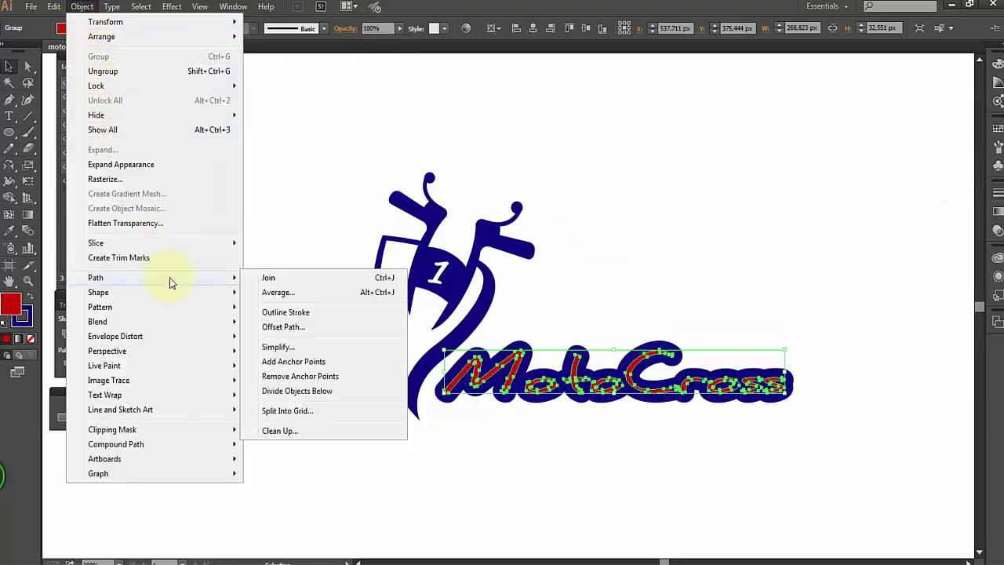
pyautogui.click(284, 312)
pyautogui.click(66, 334)
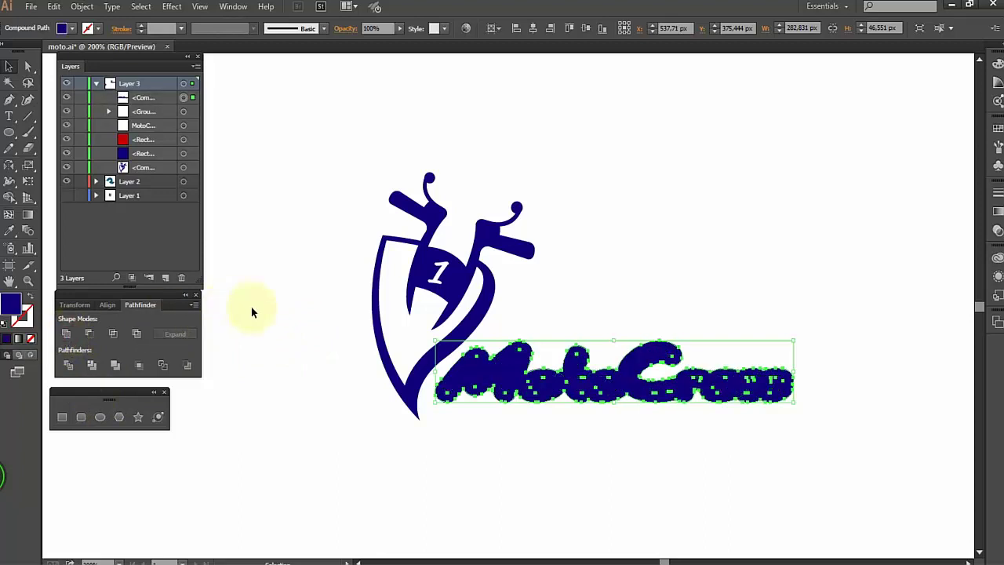
pyautogui.click(325, 337)
# Step: Paste the copied red MotoCross lettering in front of the united dark blue shape
pyautogui.click(54, 8)
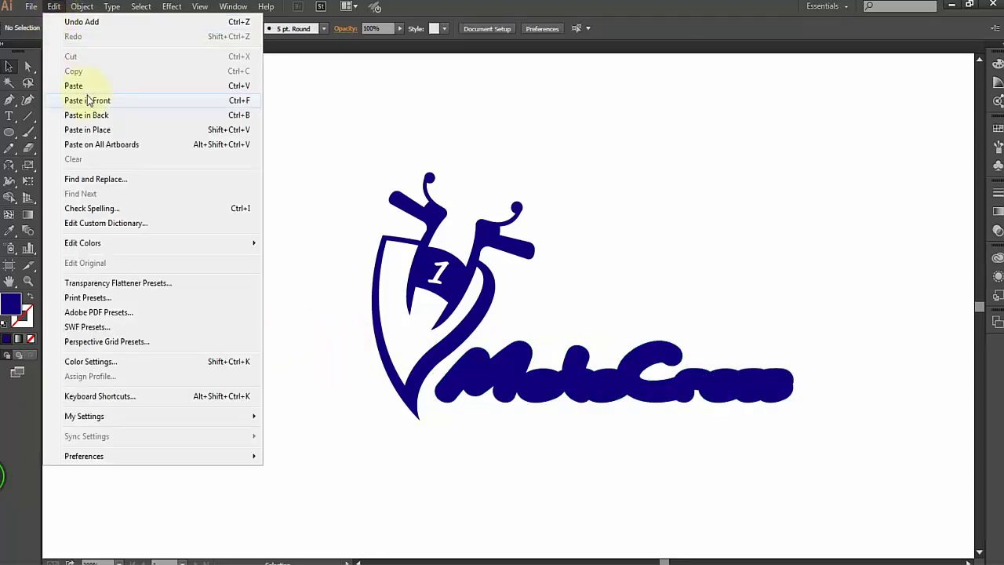
pyautogui.click(27, 99)
pyautogui.click(629, 232)
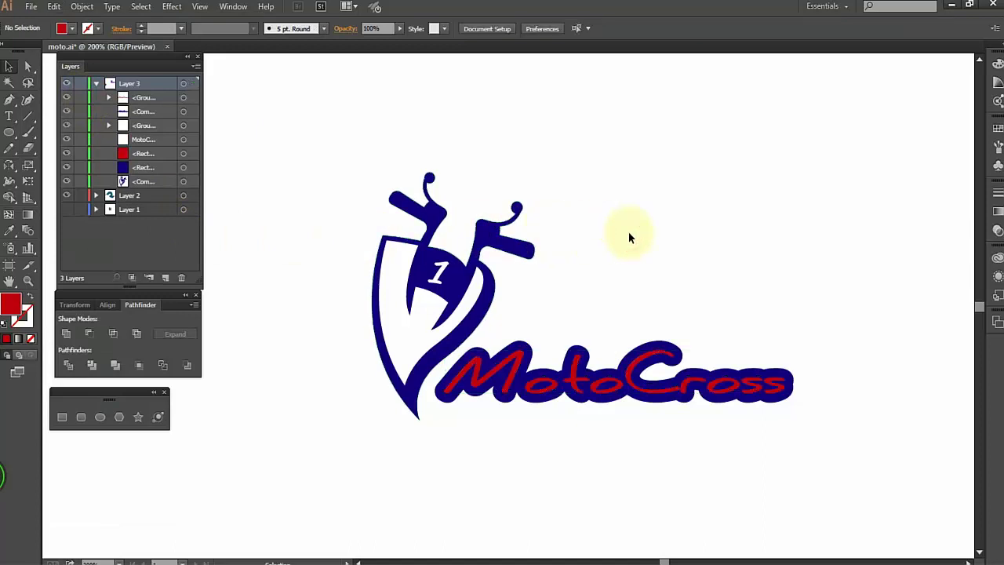
# Step: Add a 1 pt white stroke to the front red MotoCross lettering
pyautogui.click(576, 377)
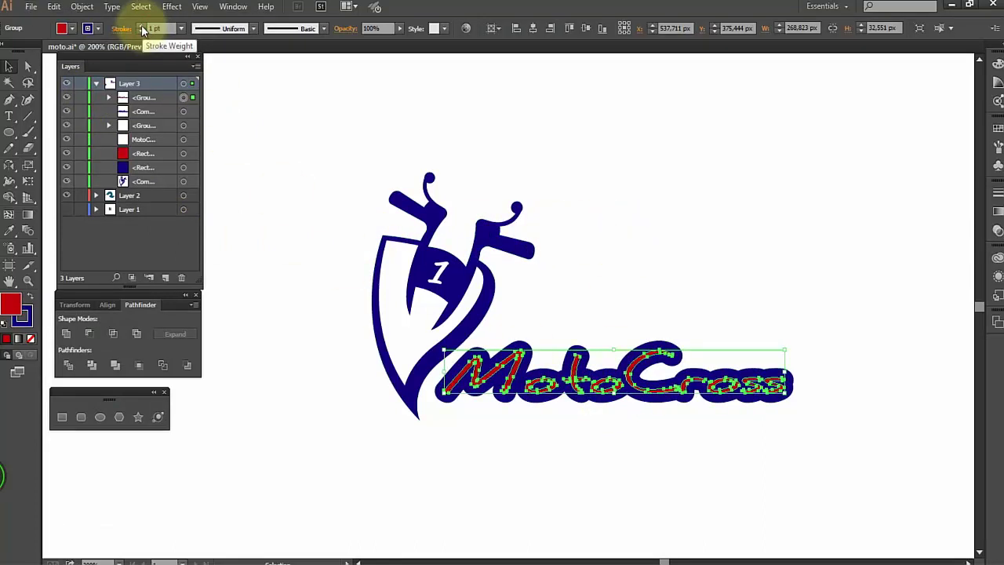
pyautogui.press('x')
pyautogui.click(998, 64)
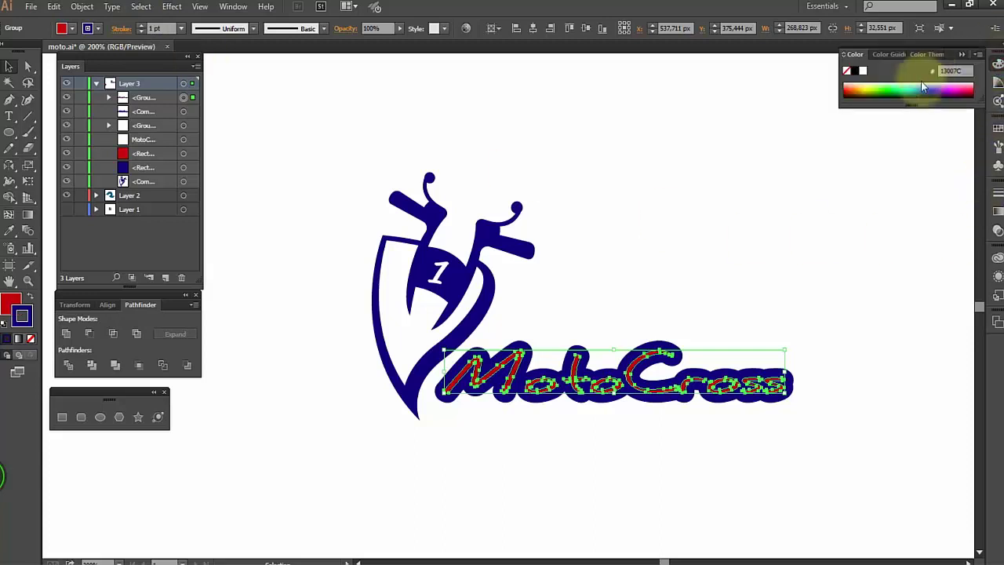
pyautogui.click(753, 174)
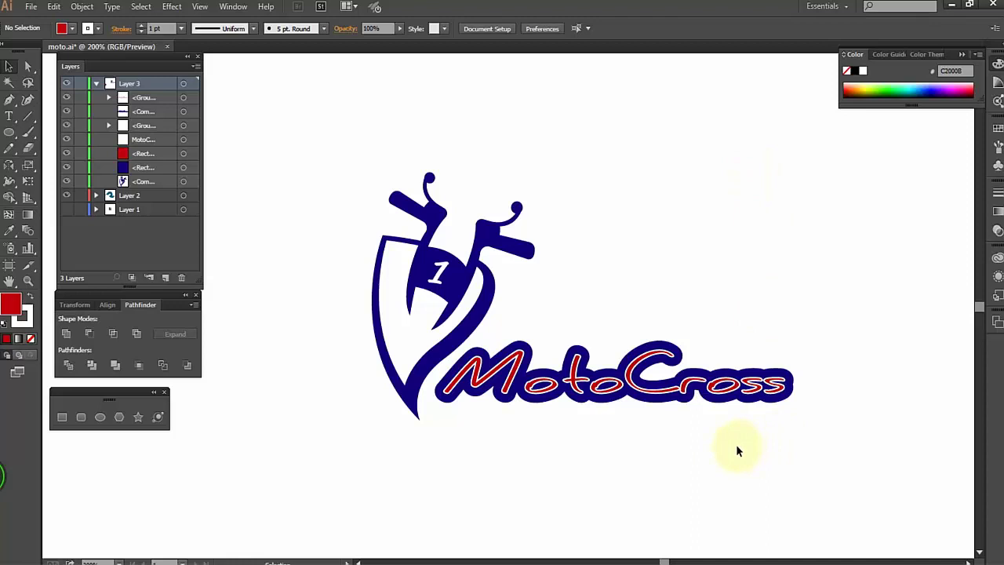
pyautogui.scroll(1, 737, 451)
pyautogui.scroll(-1, 733, 450)
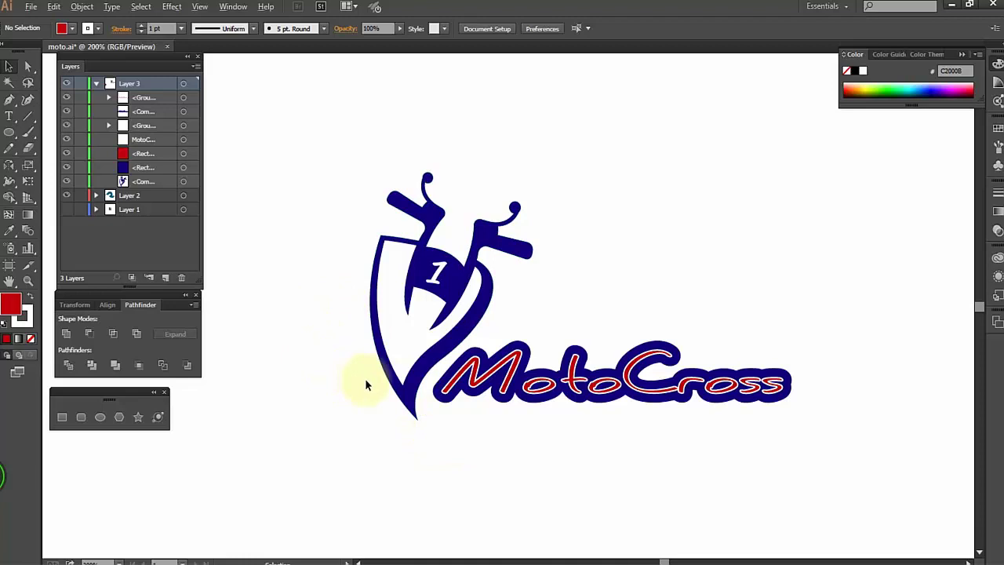
pyautogui.scroll(-1, 364, 378)
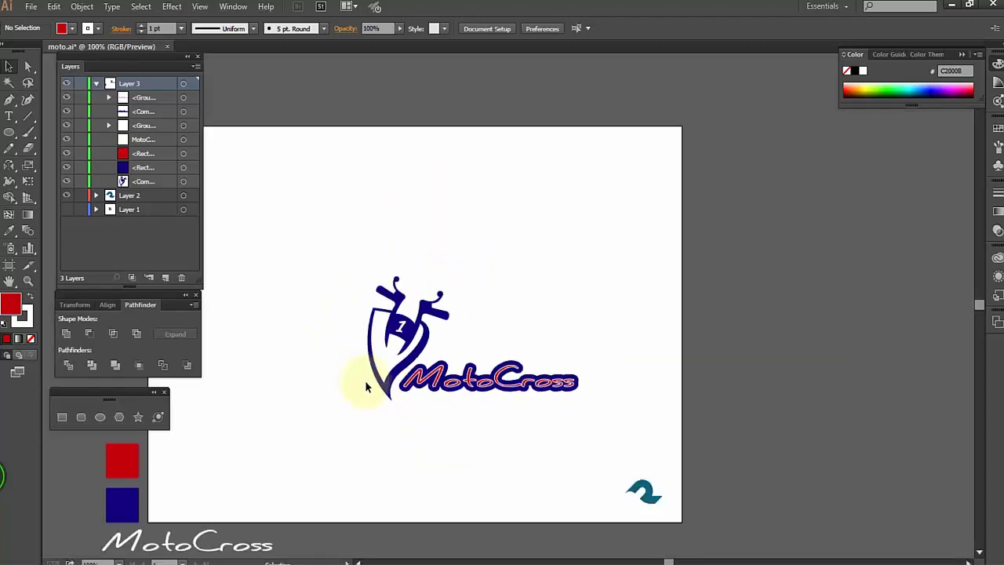
pyautogui.scroll(1, 396, 345)
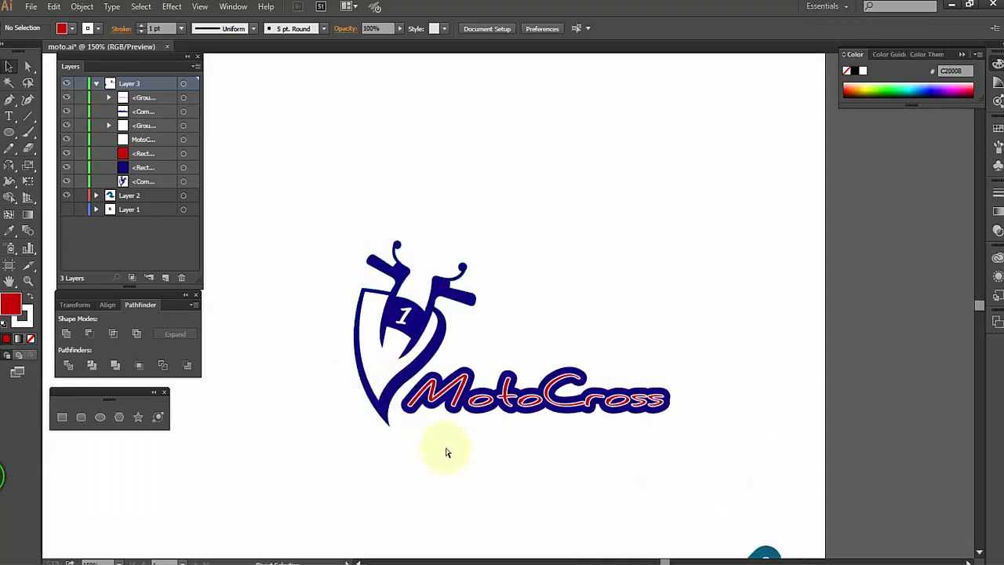
pyautogui.scroll(-1, 445, 452)
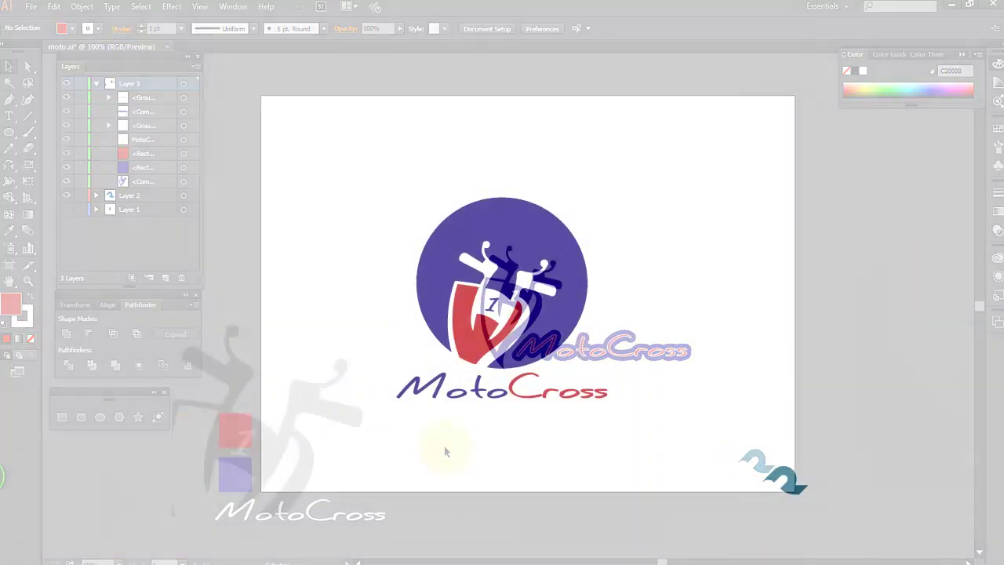